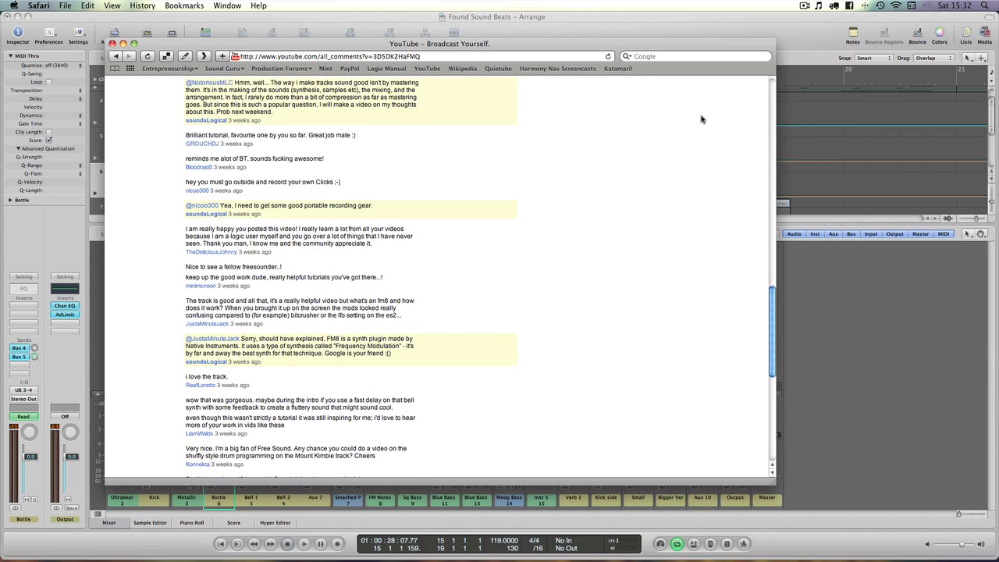
- Read the YouTube comment requesting a mastering tutorial and the channel's reply to it
scroll(701, 118, up, 5)
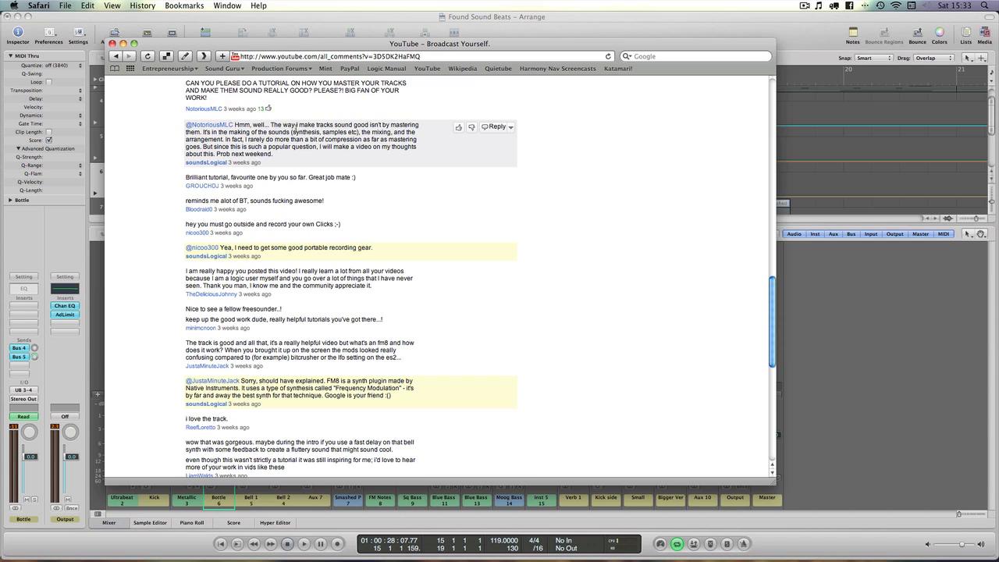
scroll(296, 127, up, 1)
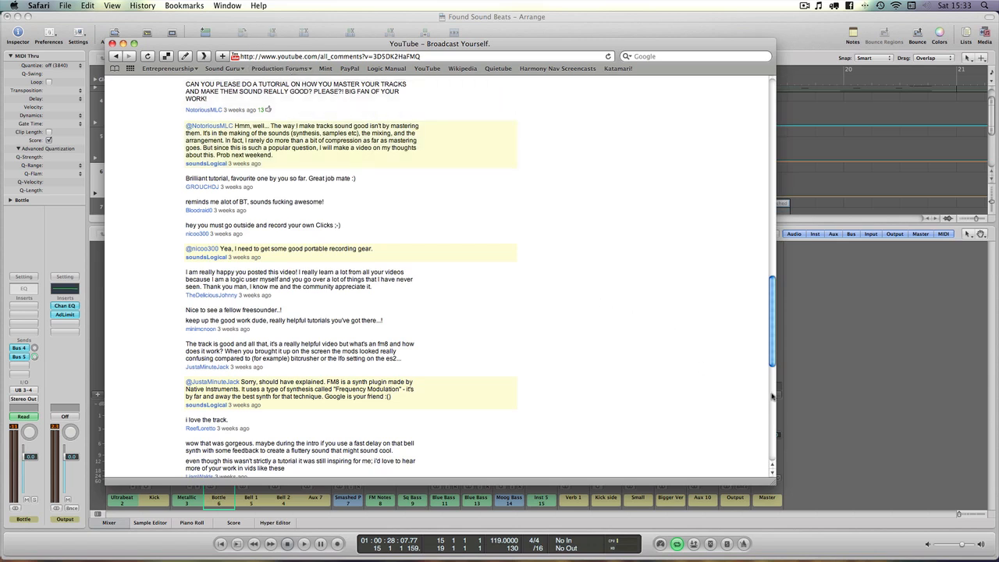
drag(676, 44, 602, 39)
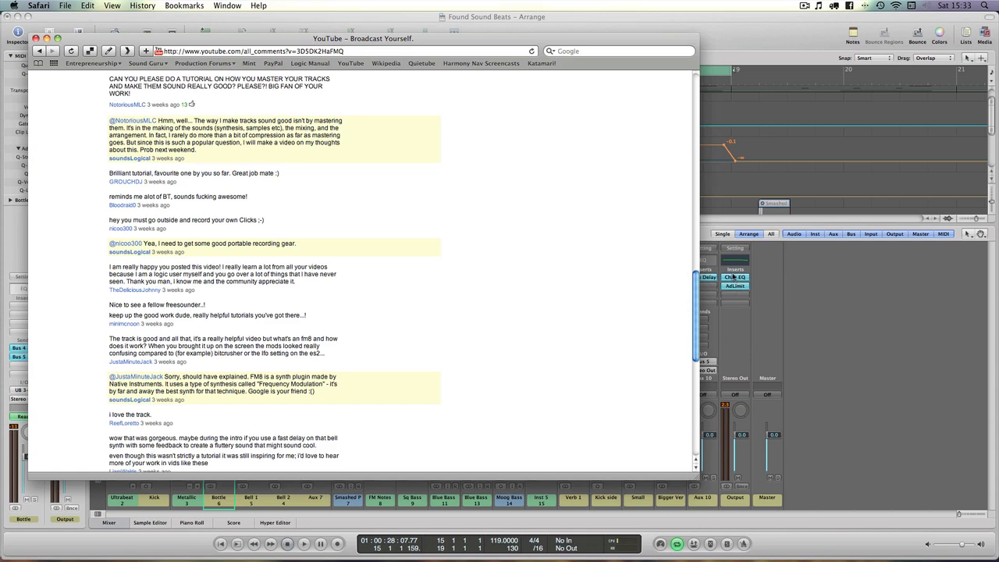
drag(541, 42, 627, 43)
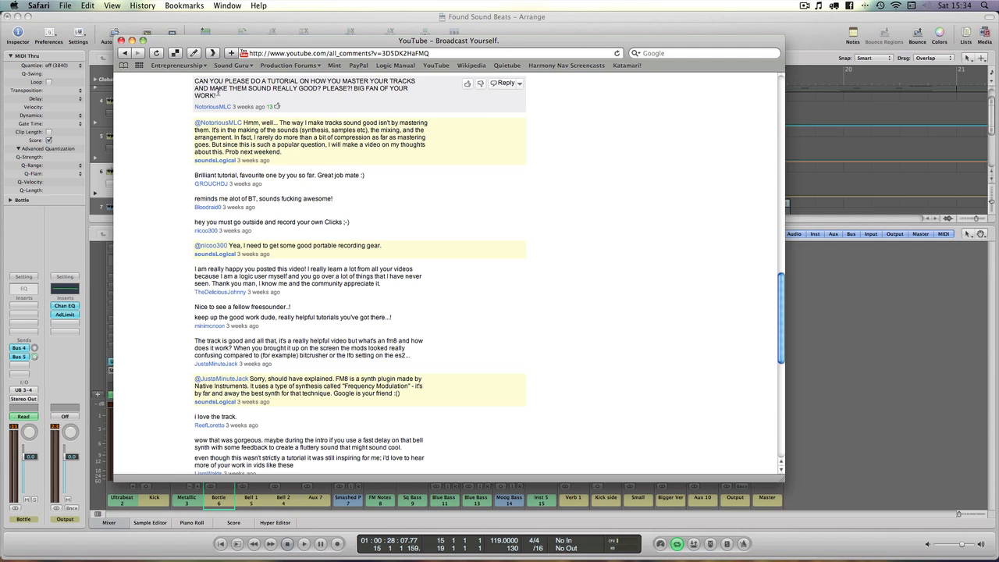
drag(209, 91, 303, 92)
click(303, 92)
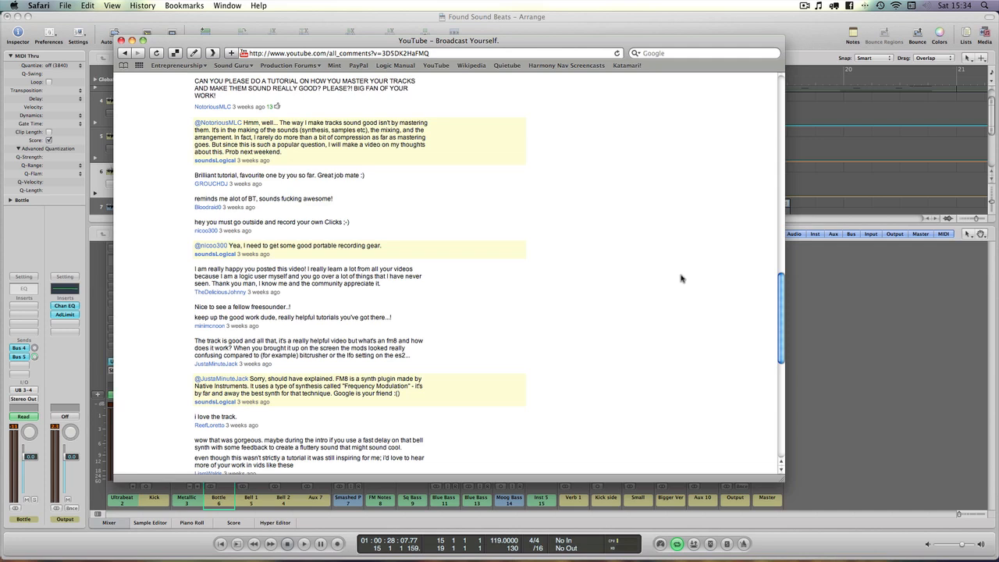
scroll(682, 278, down, 1)
scroll(682, 278, up, 1)
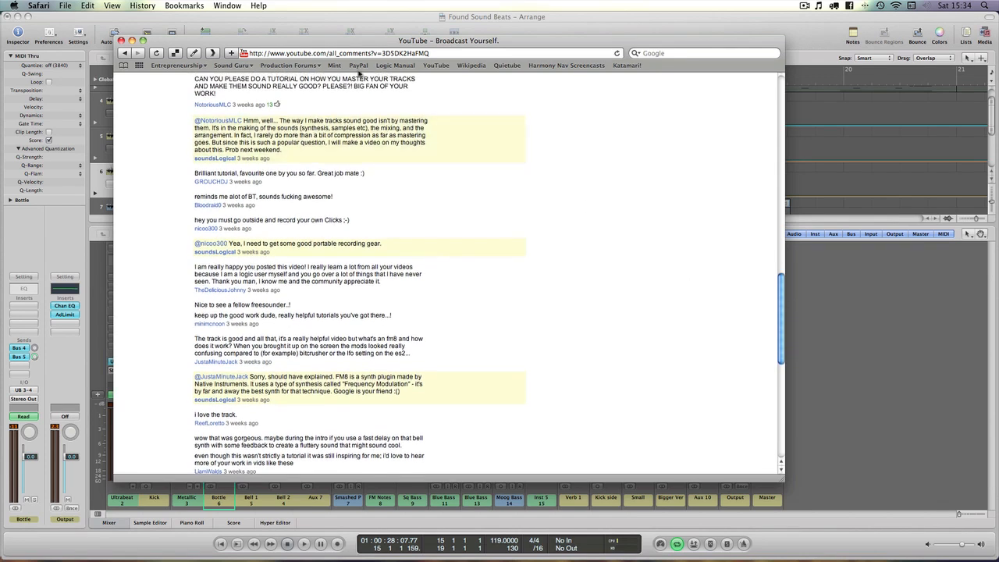
drag(359, 79, 395, 79)
click(395, 79)
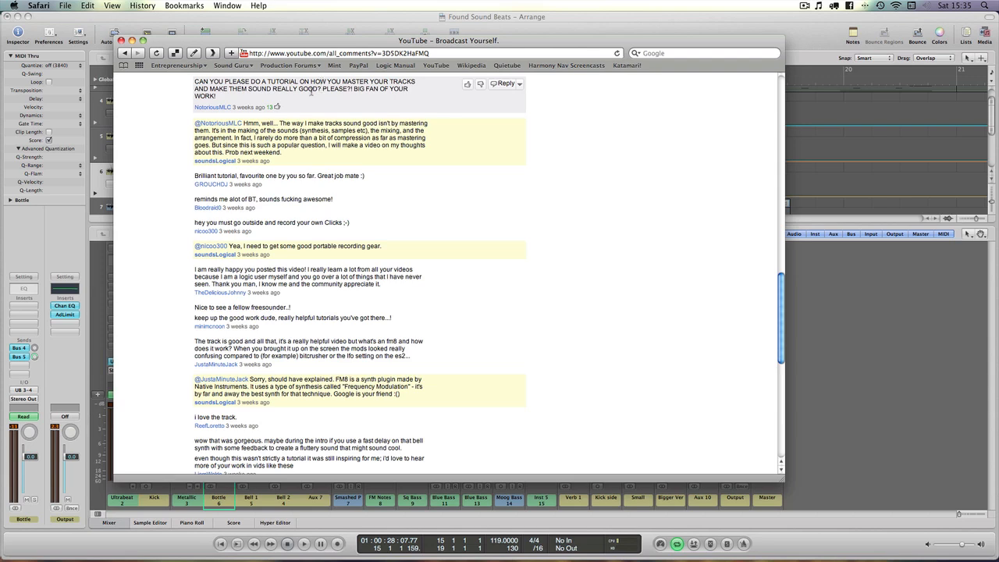
- Read the remaining comments down to the requests for a video on sends at the end of the page
scroll(312, 92, down, 4)
scroll(312, 92, up, 5)
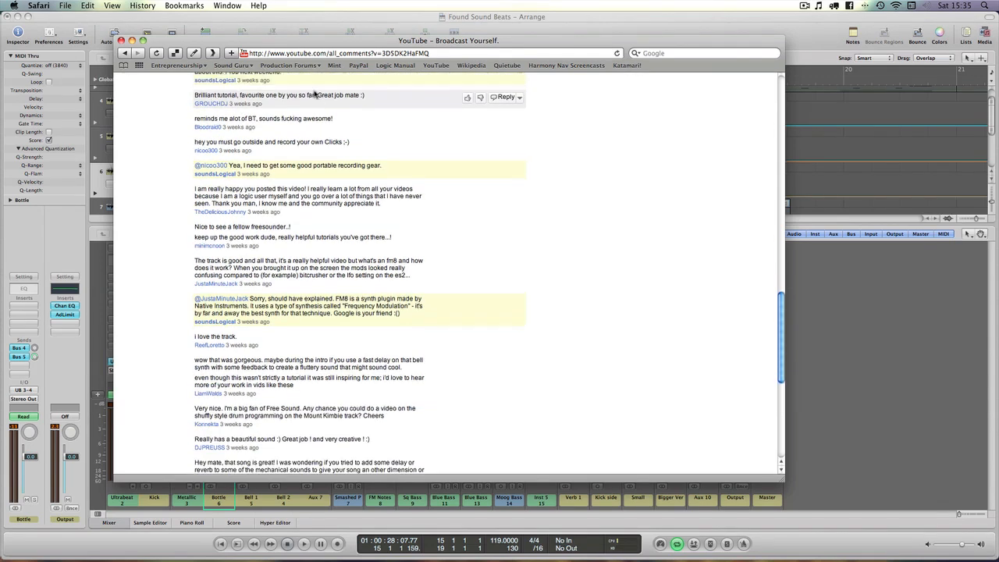
scroll(312, 92, down, 5)
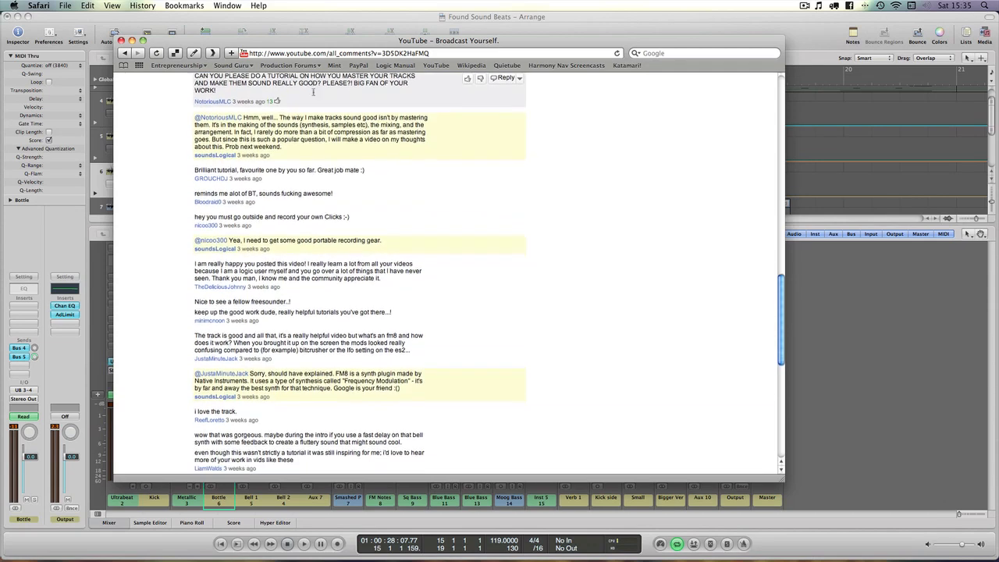
scroll(313, 92, down, 7)
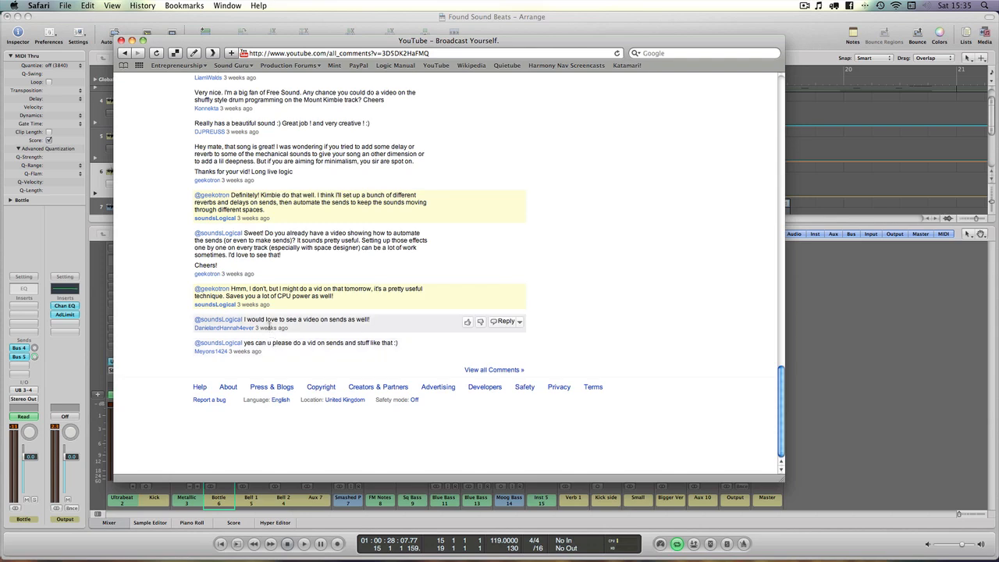
- Switch to Logic Pro and examine the send automation and channel strips of Bottle, Bell 1 and Bell 2
key(super+Tab)
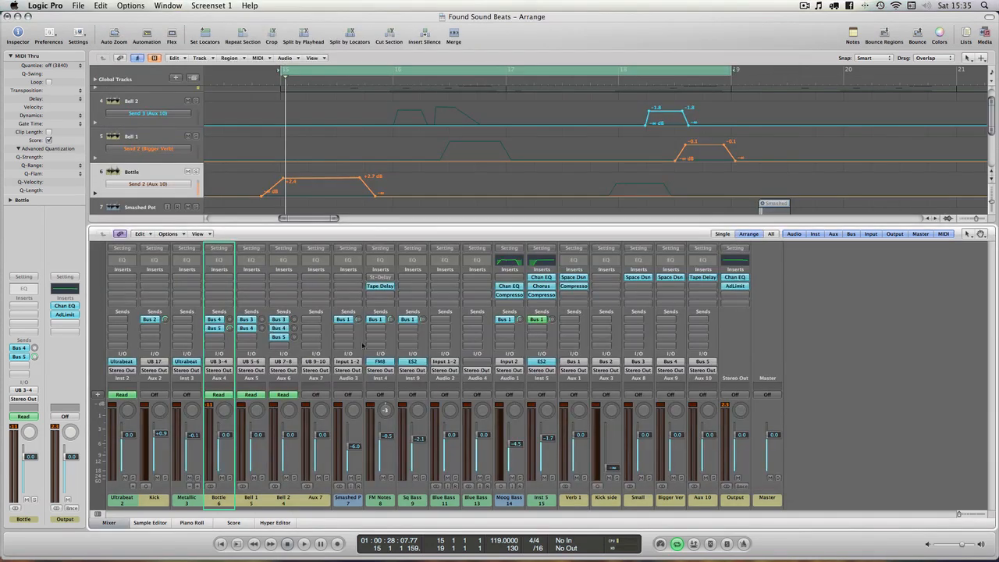
scroll(462, 173, down, 5)
scroll(461, 174, up, 2)
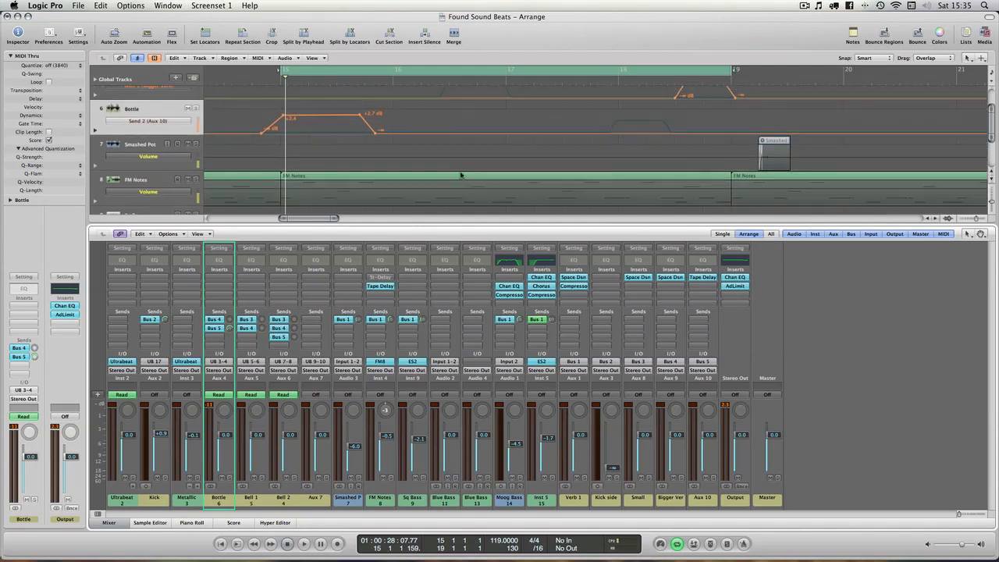
scroll(461, 173, up, 2)
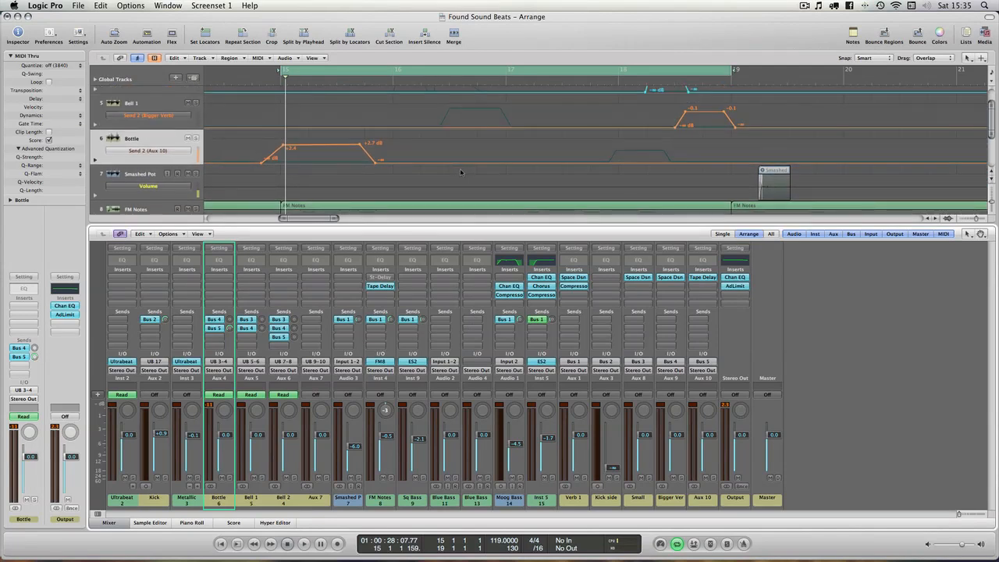
scroll(461, 173, up, 1)
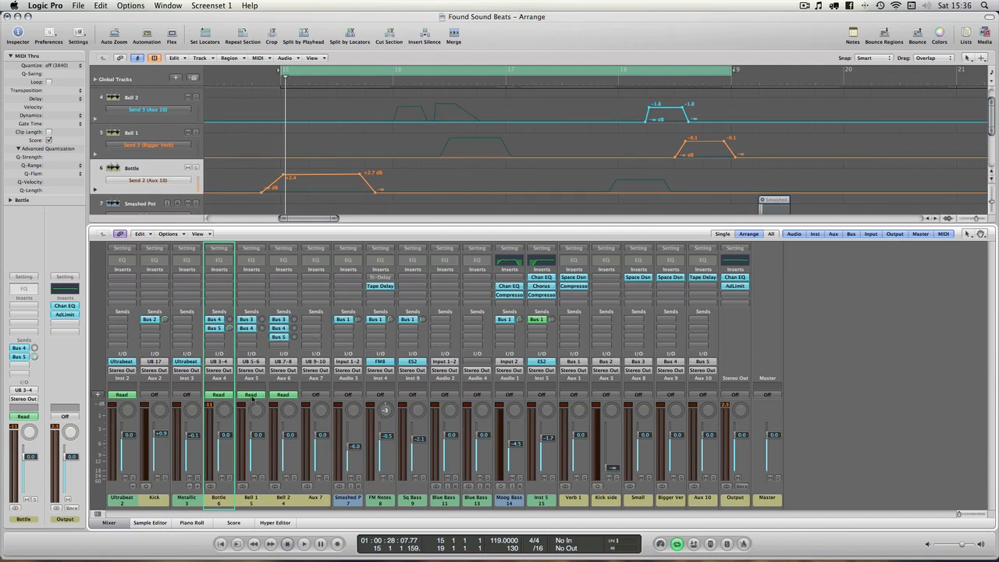
click(224, 504)
click(252, 503)
click(275, 504)
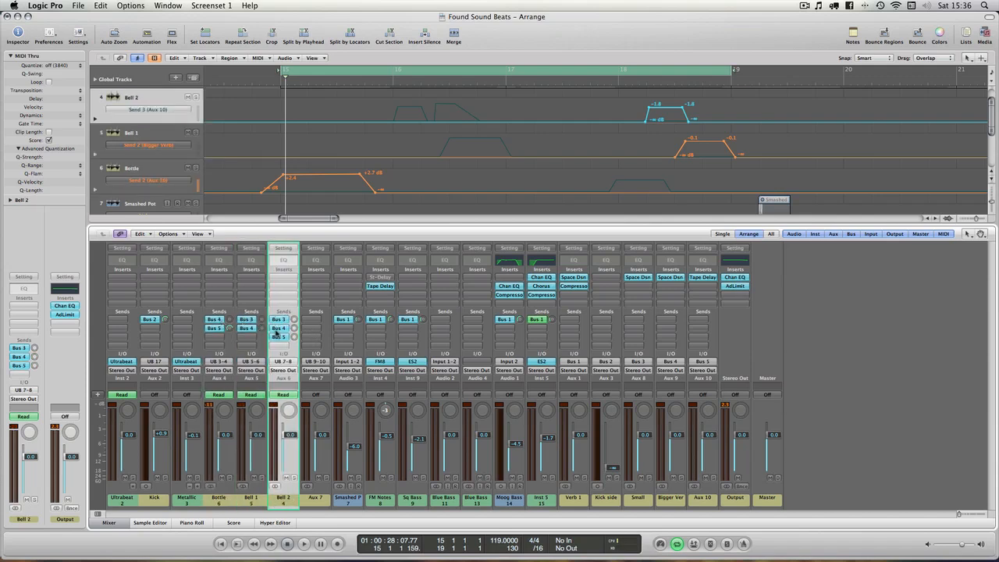
- Add a third send on the Bell 1 channel routed to Bus 6, select Aux 11, and adjust the send level
click(256, 340)
mouse_move(254, 347)
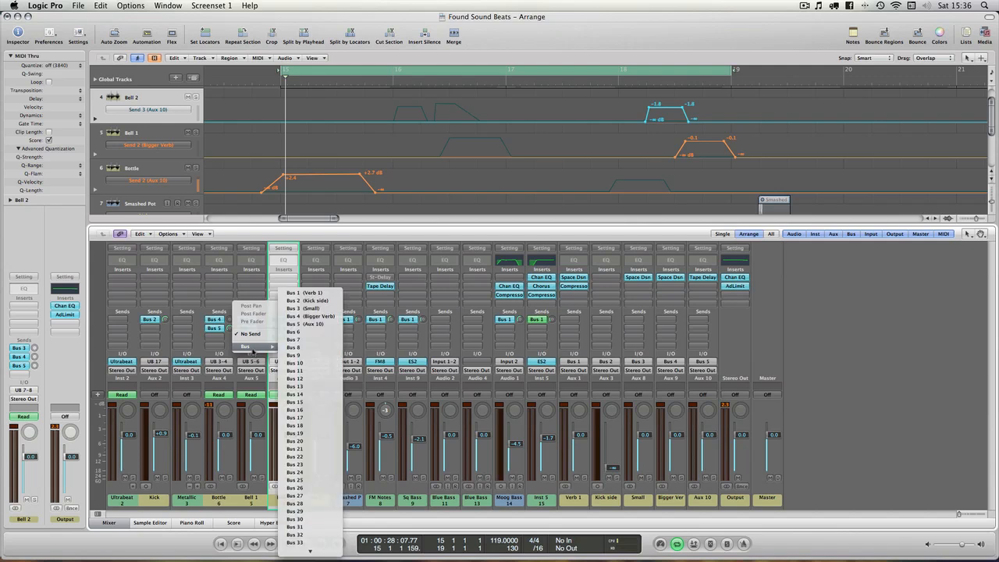
click(299, 334)
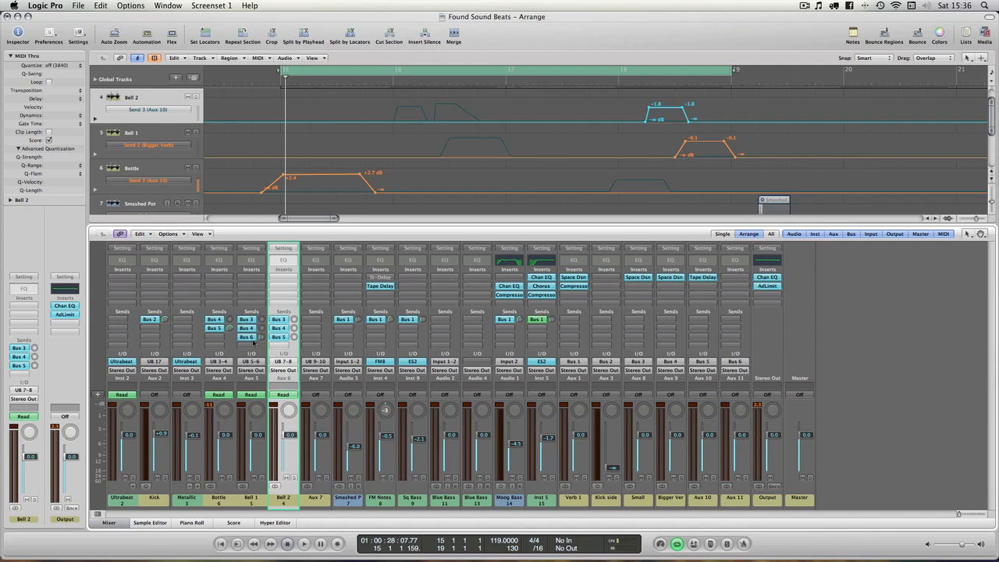
click(740, 496)
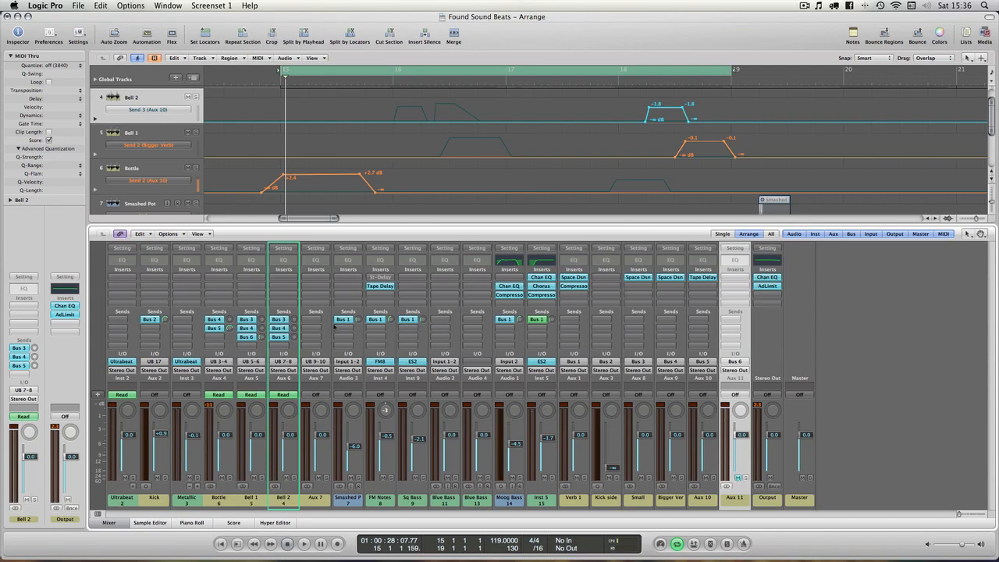
click(262, 337)
drag(261, 341, 261, 339)
- Examine the side chain source options of the Compressor on the Verb 1 channel, keeping Bus 2
click(574, 287)
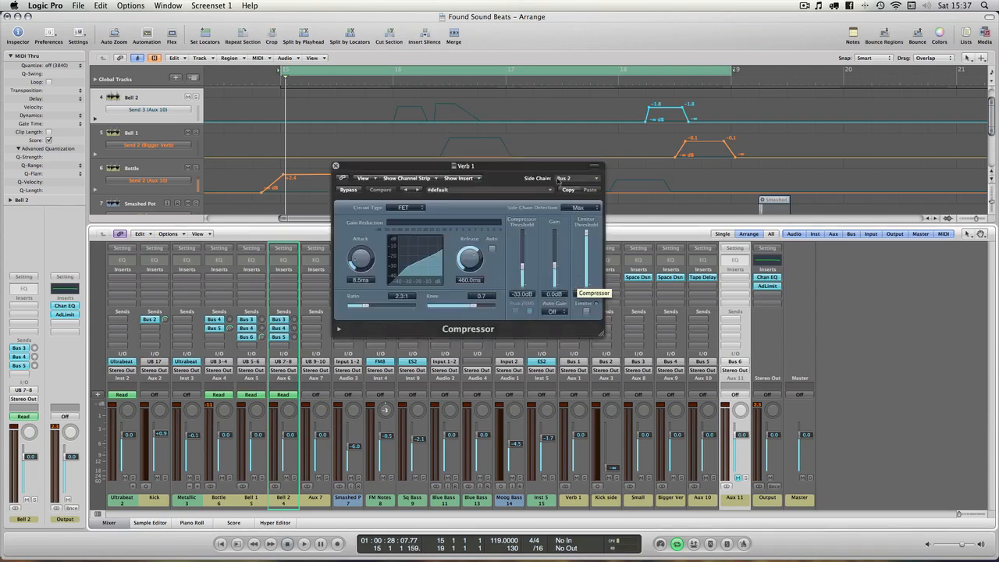
drag(545, 170, 535, 175)
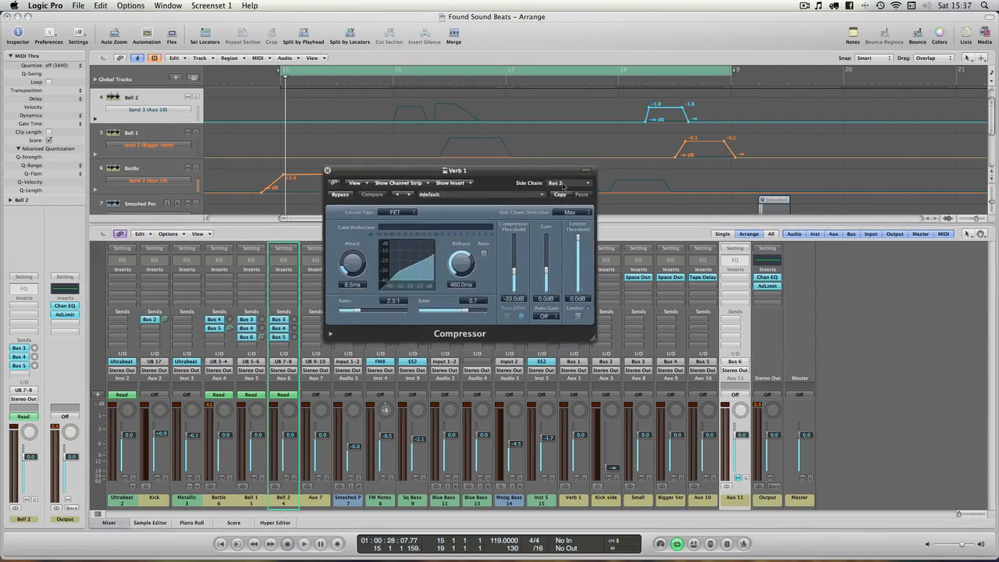
click(563, 184)
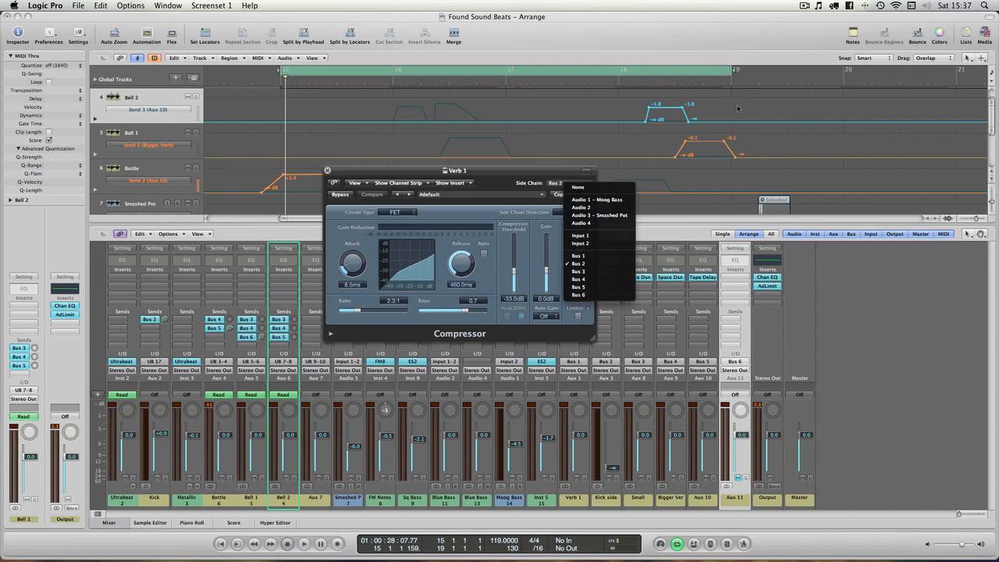
click(452, 217)
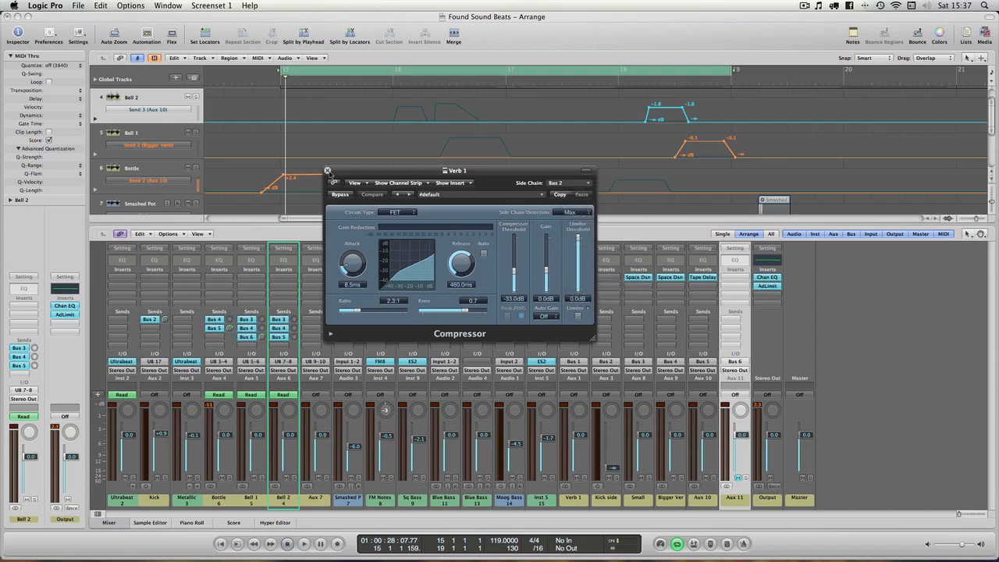
click(328, 171)
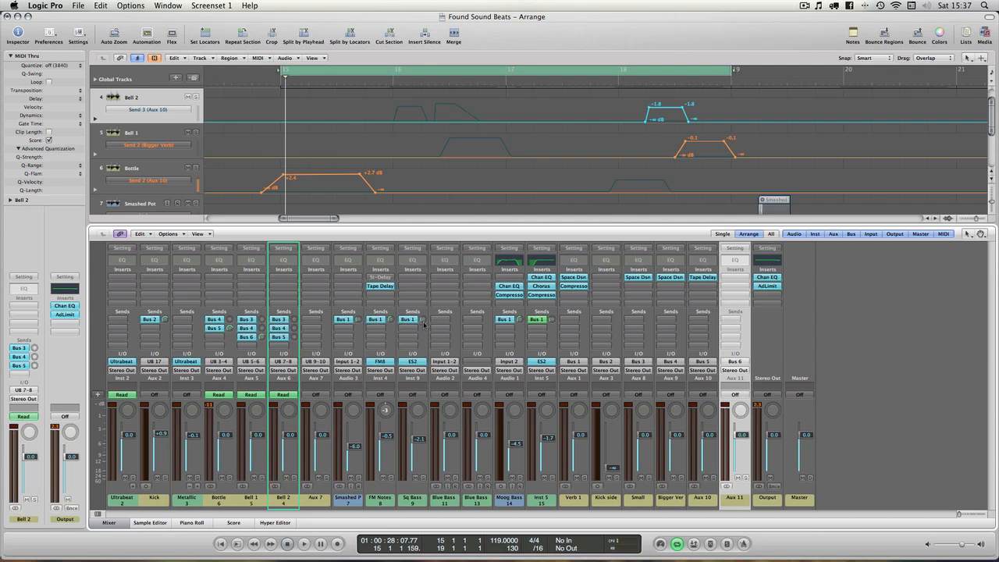
- Browse the insert effect categories available for the Aux 11 channel
click(262, 336)
click(728, 281)
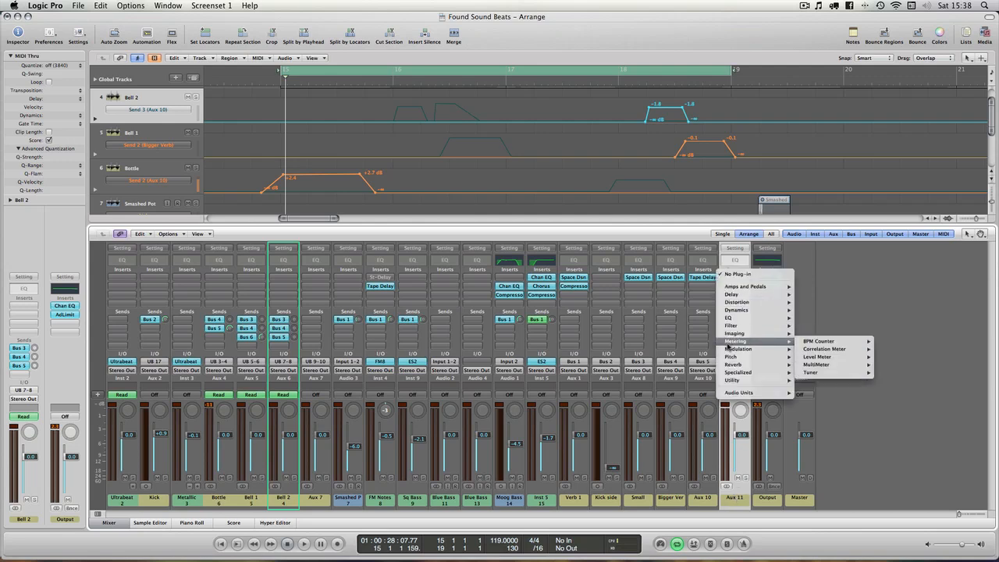
click(733, 255)
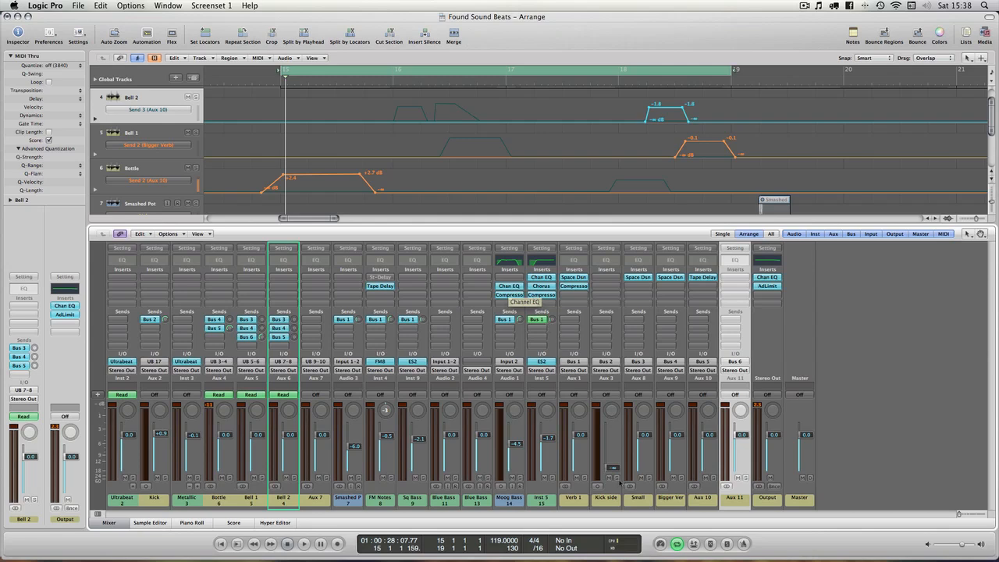
- Inspect the Space Designer reverb on the Small aux channel and close its window
click(636, 500)
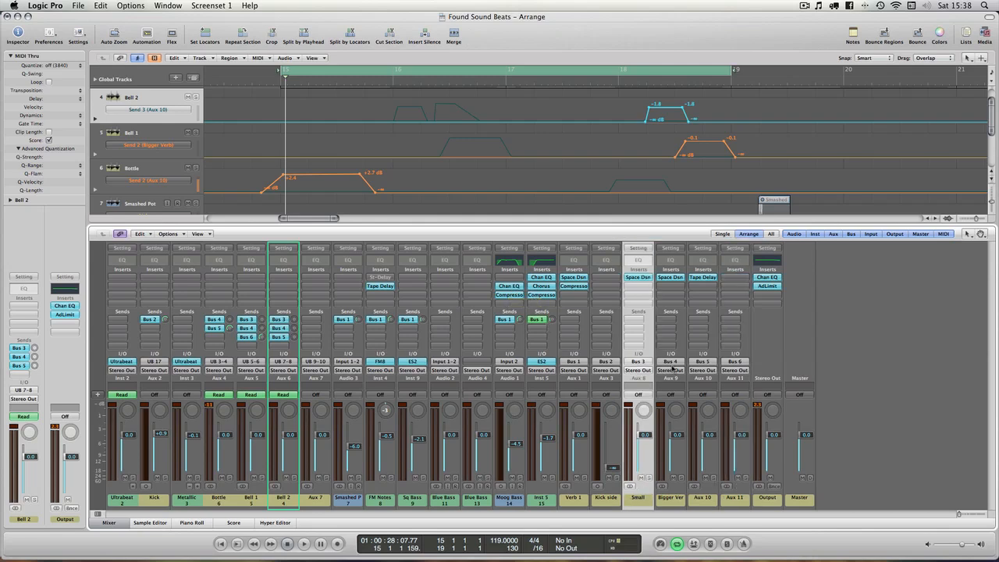
click(637, 278)
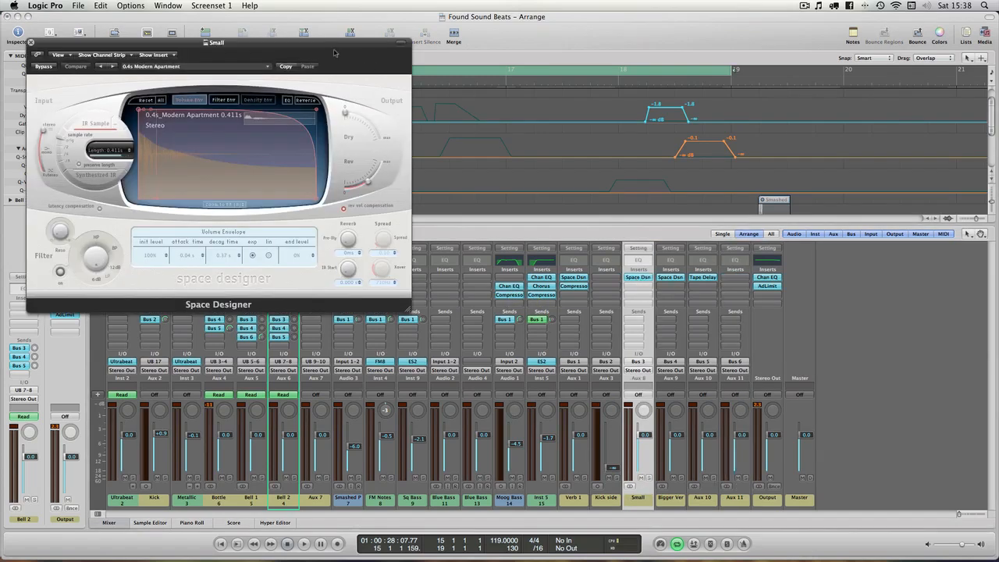
drag(322, 48, 629, 159)
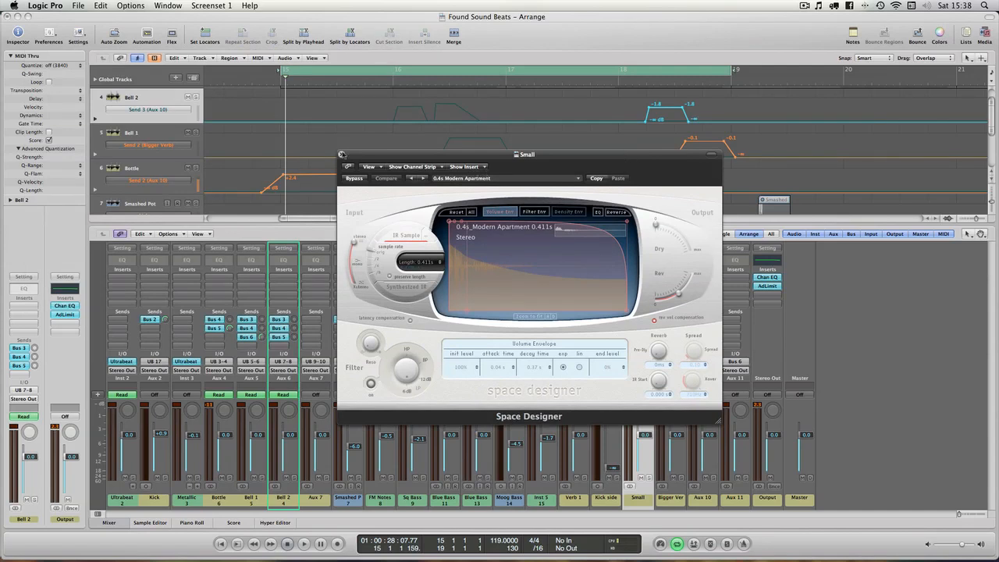
click(341, 155)
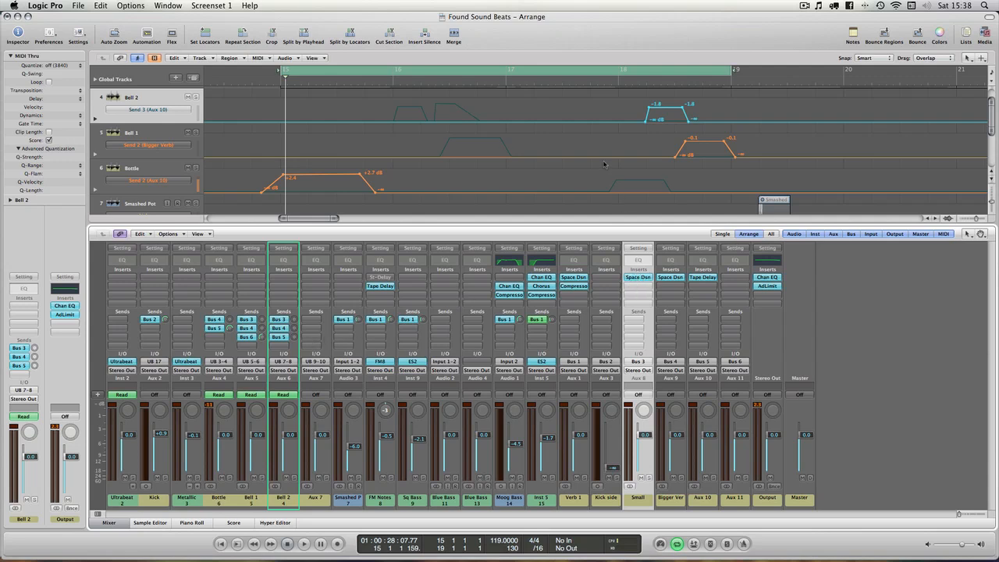
- Hide the mixer and view the send automation on the Bell 2, Bell 1 and Bottle tracks with taller lanes
scroll(599, 144, down, 1)
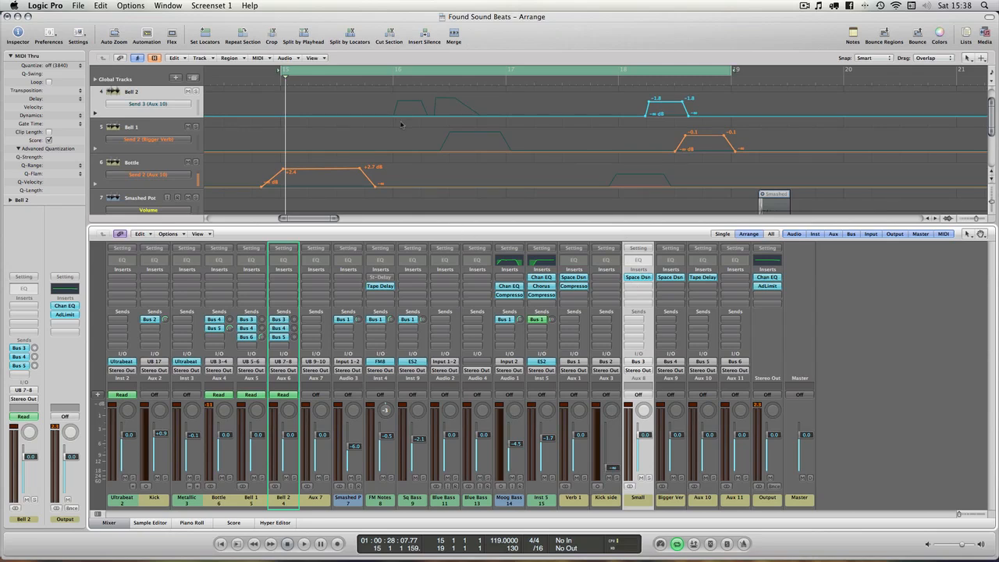
click(110, 523)
scroll(406, 360, up, 3)
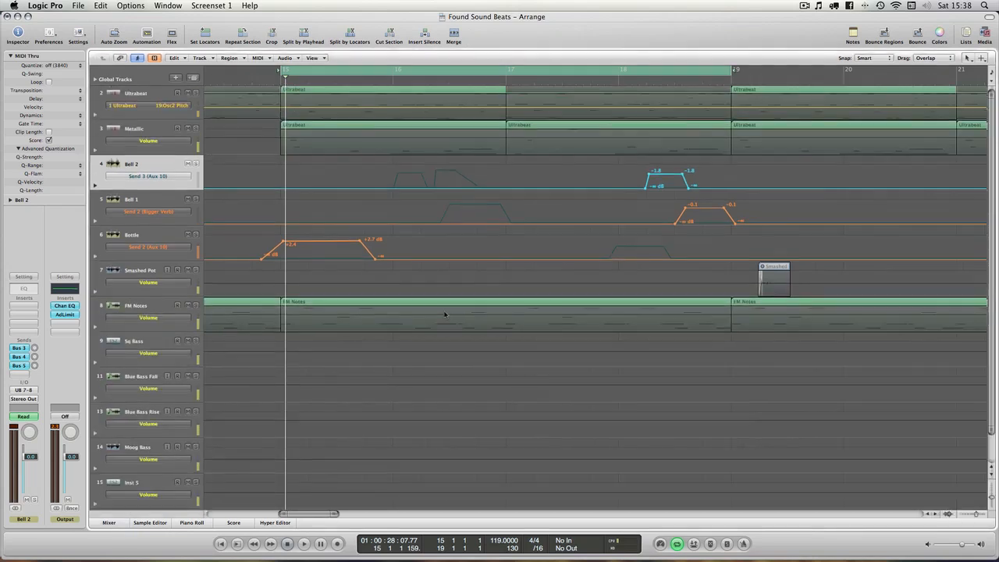
scroll(445, 312, up, 1)
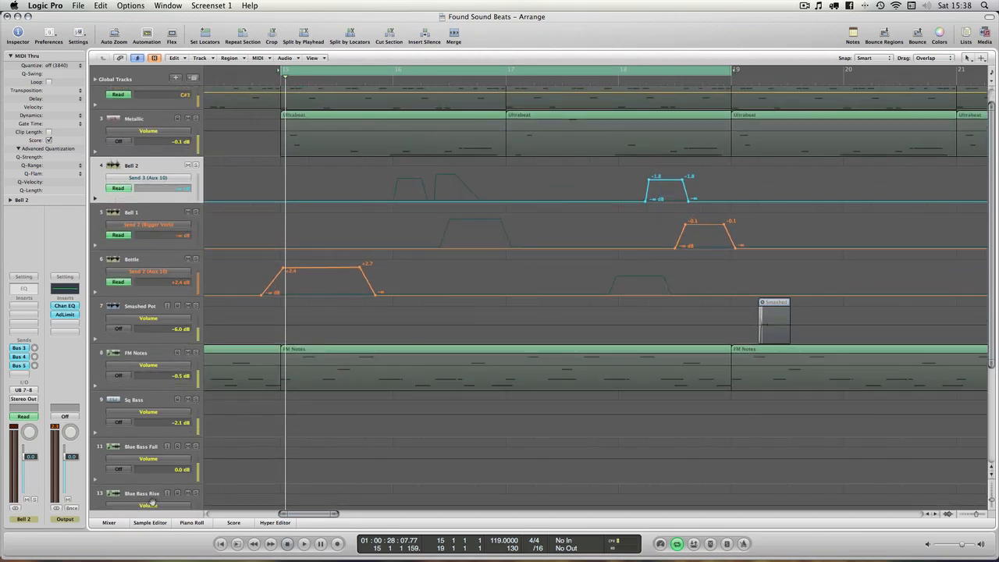
- Show the mixer again and set the Bell 1 channel's Bus 6 send level to -∞
click(109, 523)
drag(262, 337, 262, 312)
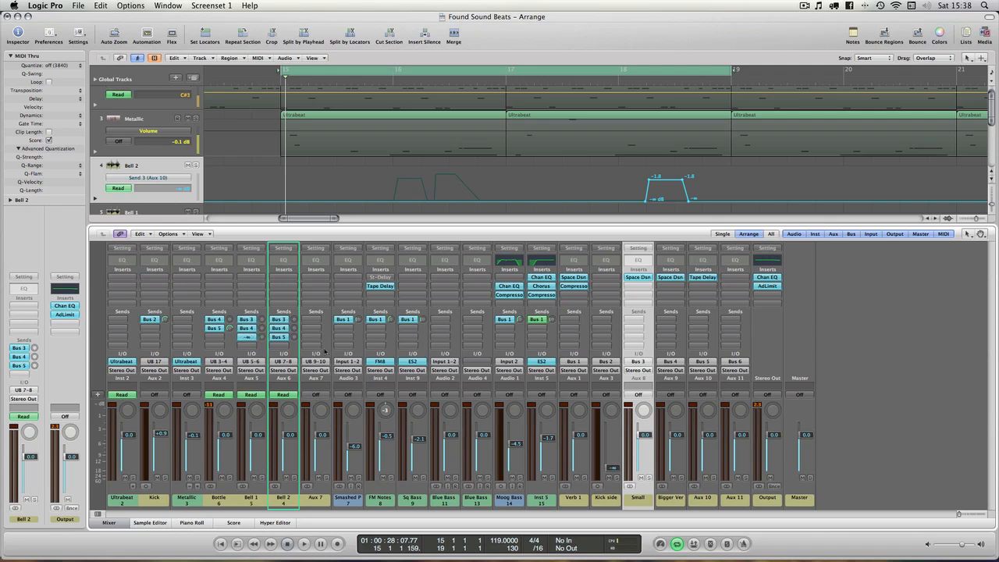
- Review the sends on the Bottle, Bell 1 and Bell 2 channels, and show the destination of Bell 2's Bus 4 send
click(219, 502)
click(253, 502)
click(284, 503)
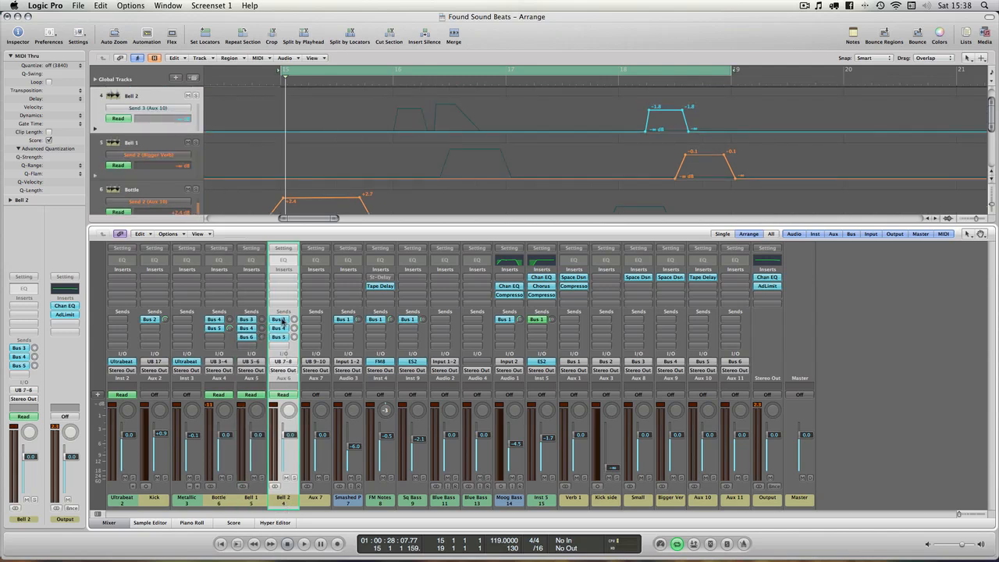
click(278, 328)
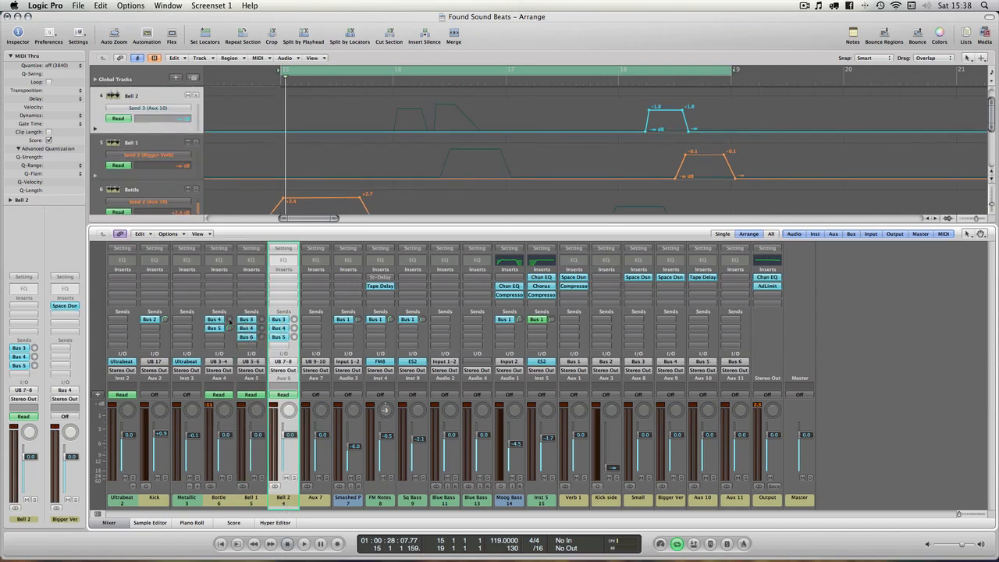
- Play the loop, show the destinations of Bell 2's Bus 5, Bus 4 and Bus 3 sends, and solo the Bell 2 track
click(277, 337)
click(277, 328)
key(space)
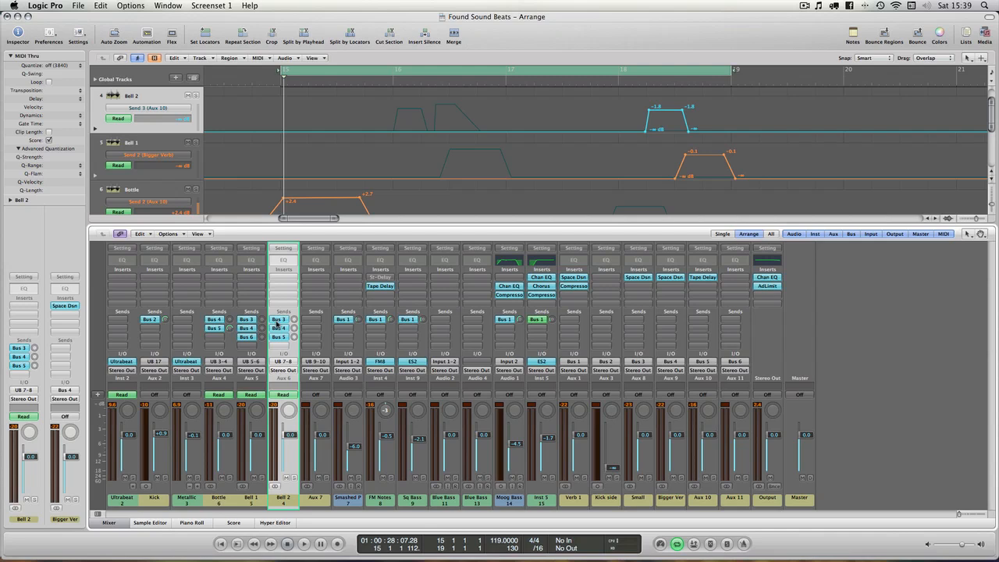
click(277, 320)
click(197, 96)
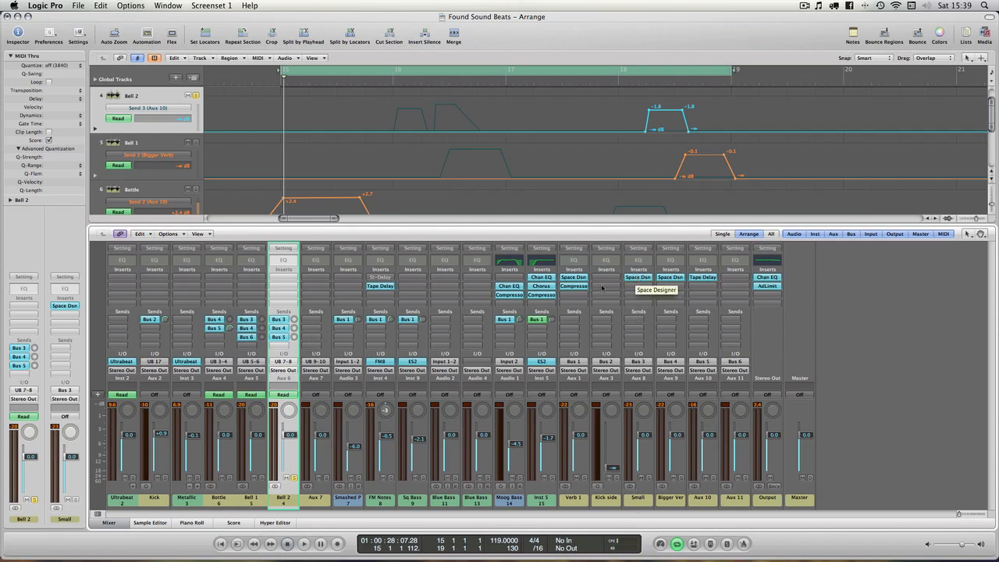
- Trace Bell 2's Bus 4 send to the Bigger Verb channel and its Bus 5 send to the Aux 10 channel
click(280, 330)
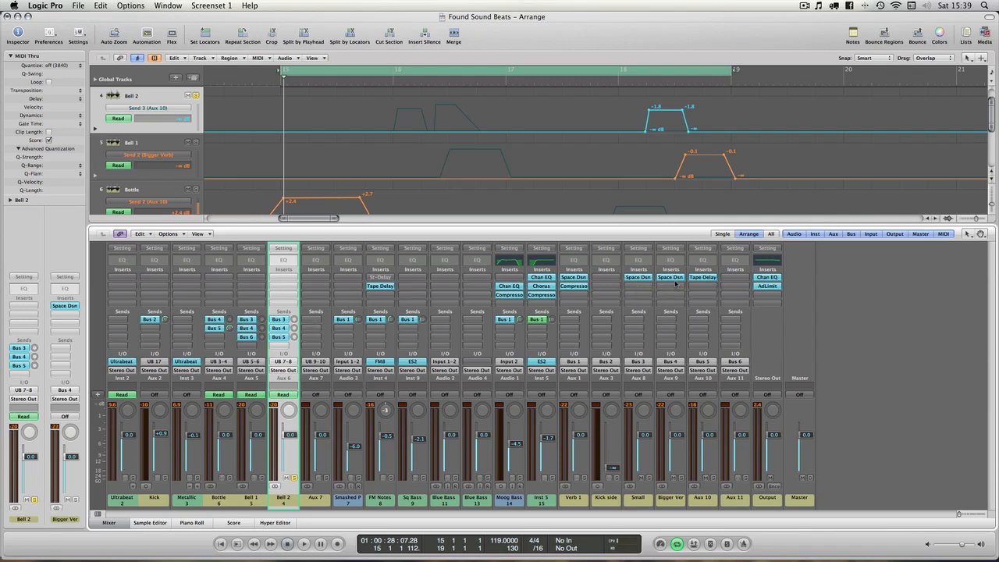
click(669, 500)
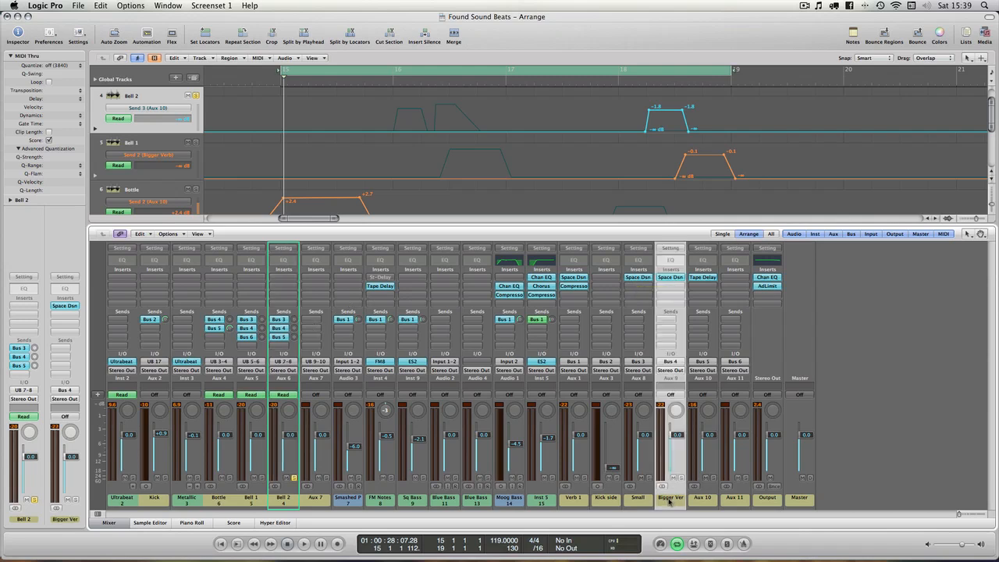
click(277, 337)
click(712, 502)
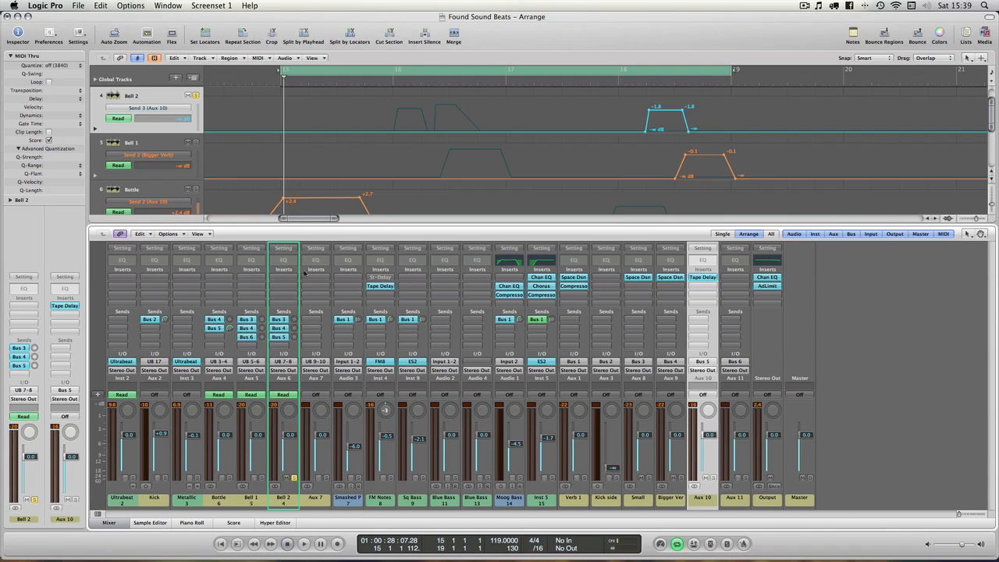
- Inspect the Space Designer reverbs on the Small and Bigger Verb channels, closing each plug-in window
click(635, 278)
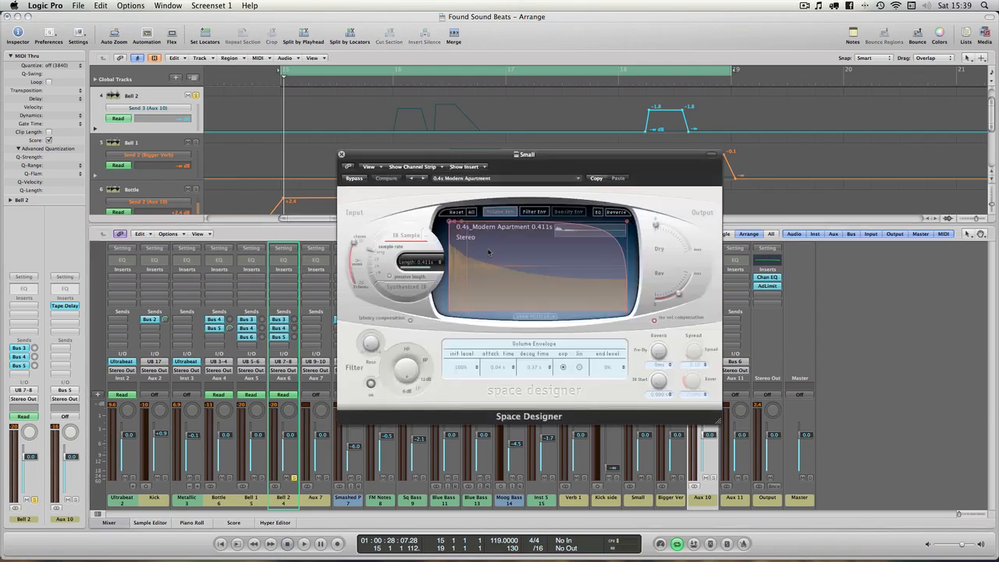
click(342, 154)
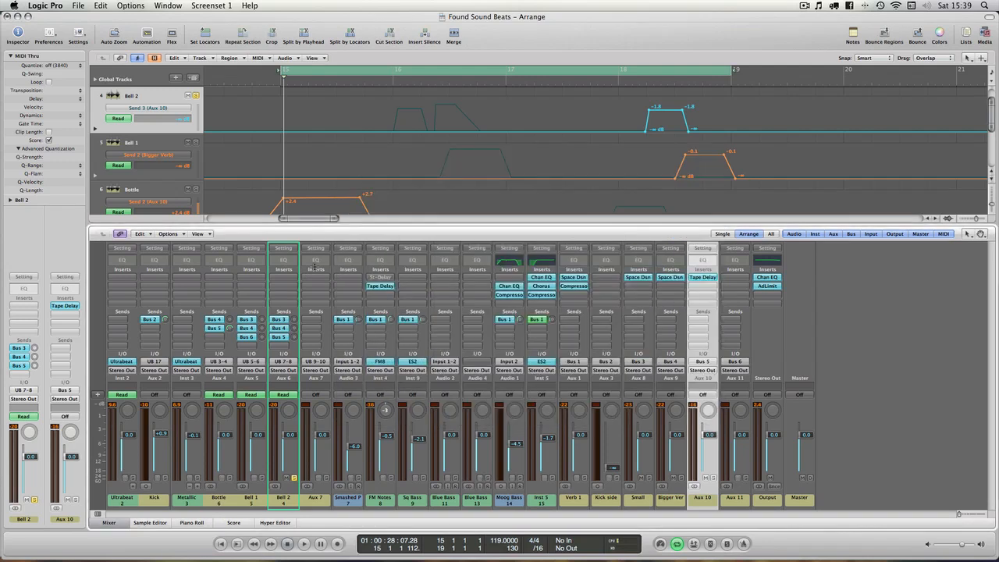
click(282, 328)
click(670, 277)
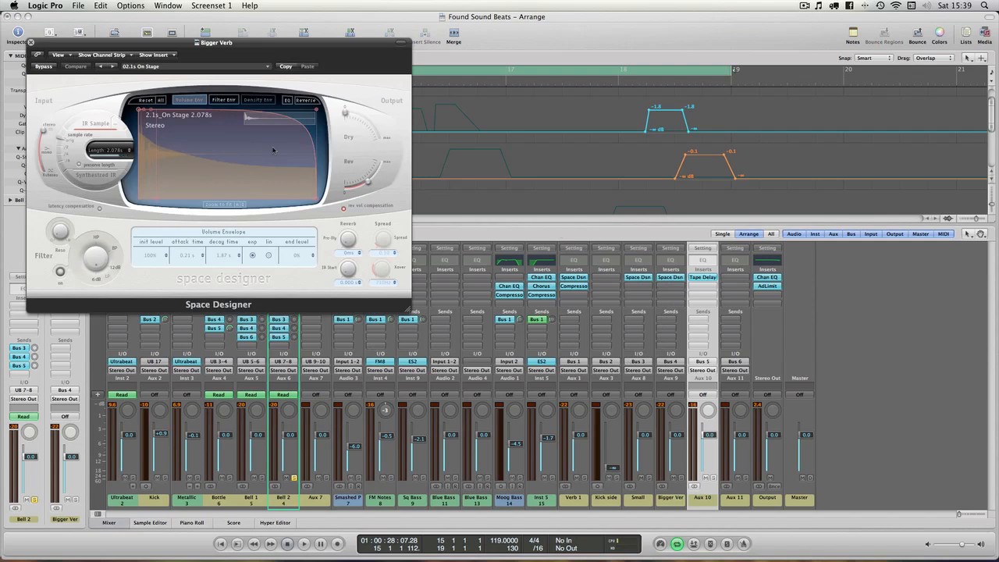
drag(246, 45, 504, 188)
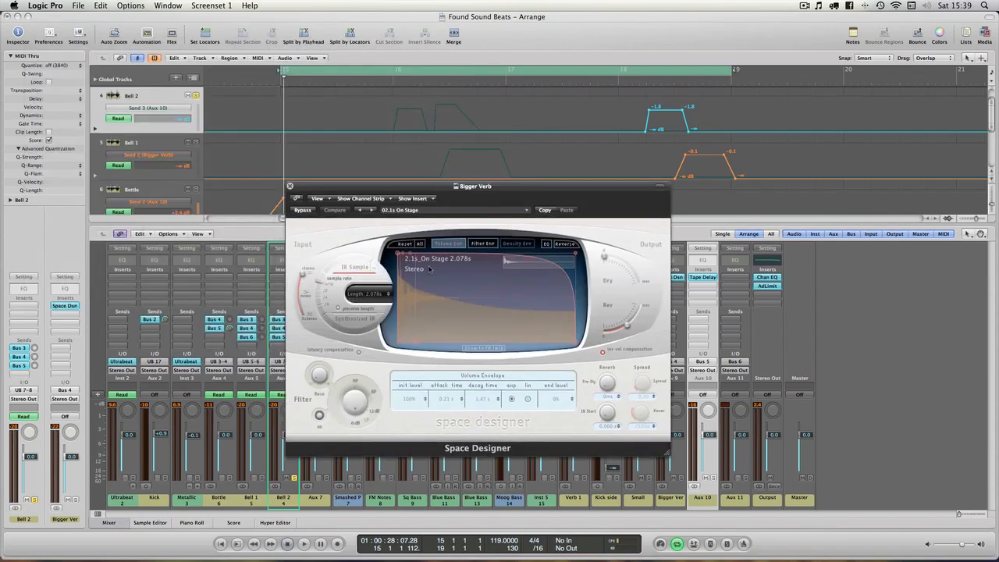
click(289, 186)
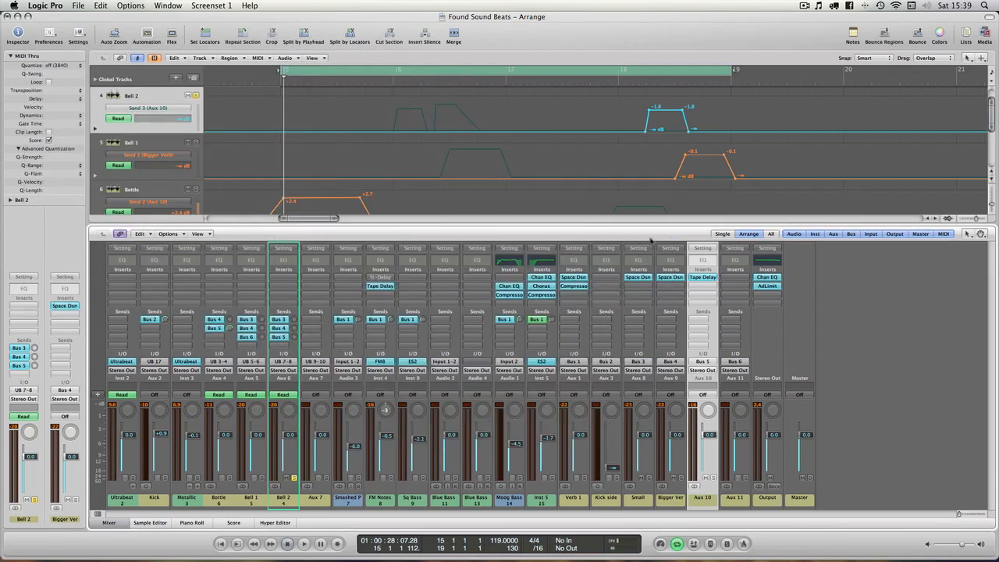
- Inspect the Tape Delay on the Aux 10 channel and close its window
click(706, 278)
drag(458, 292, 433, 232)
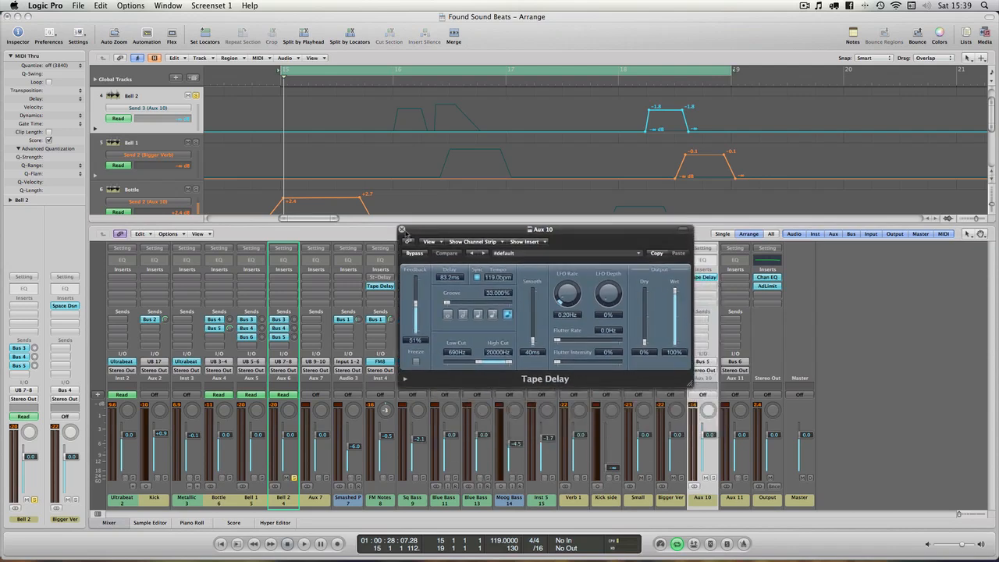
click(402, 229)
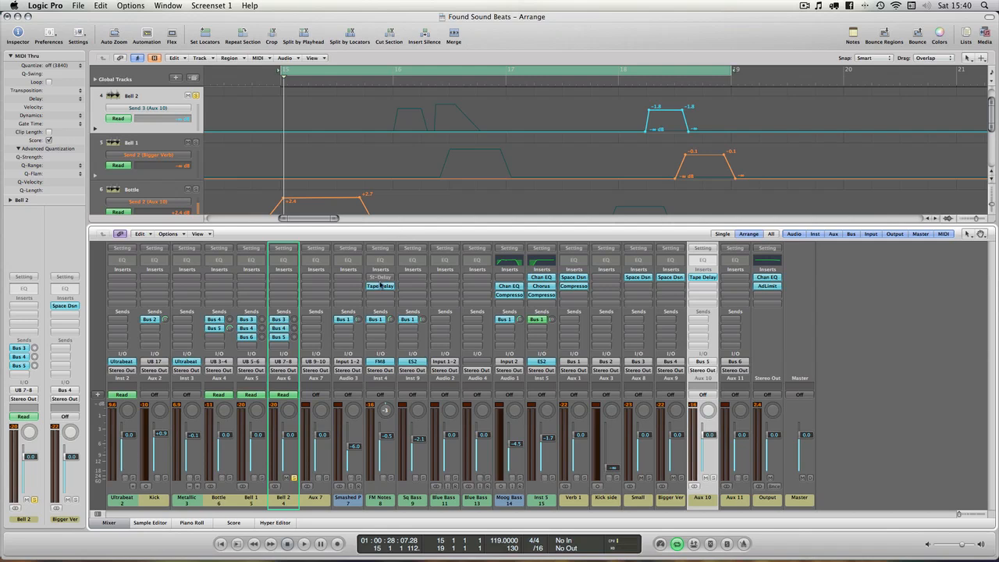
- Select and solo the Bell 1 channel, and show the Post Pan, Post Fader and Pre Fader options of its Bus 3 send
click(256, 498)
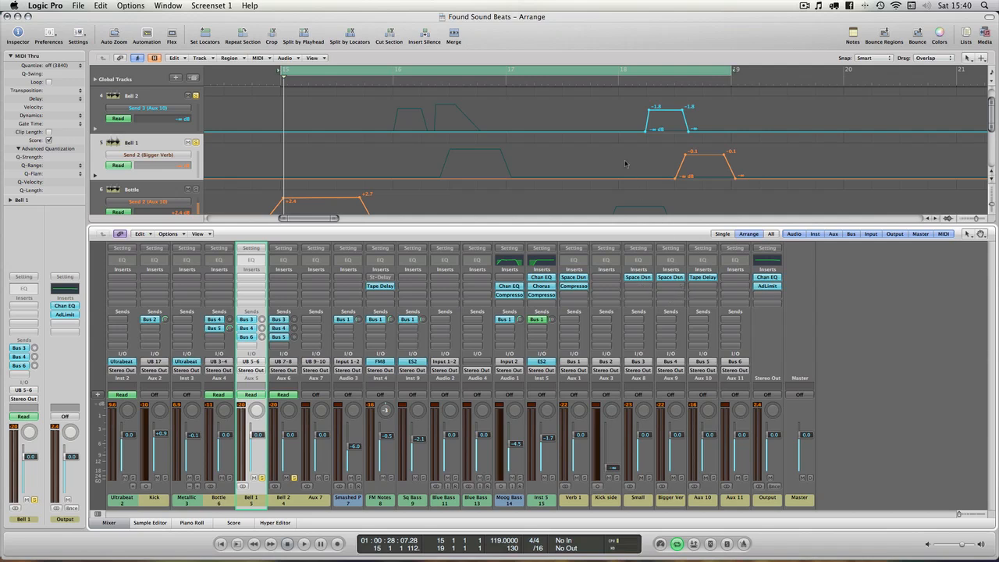
scroll(616, 142, down, 1)
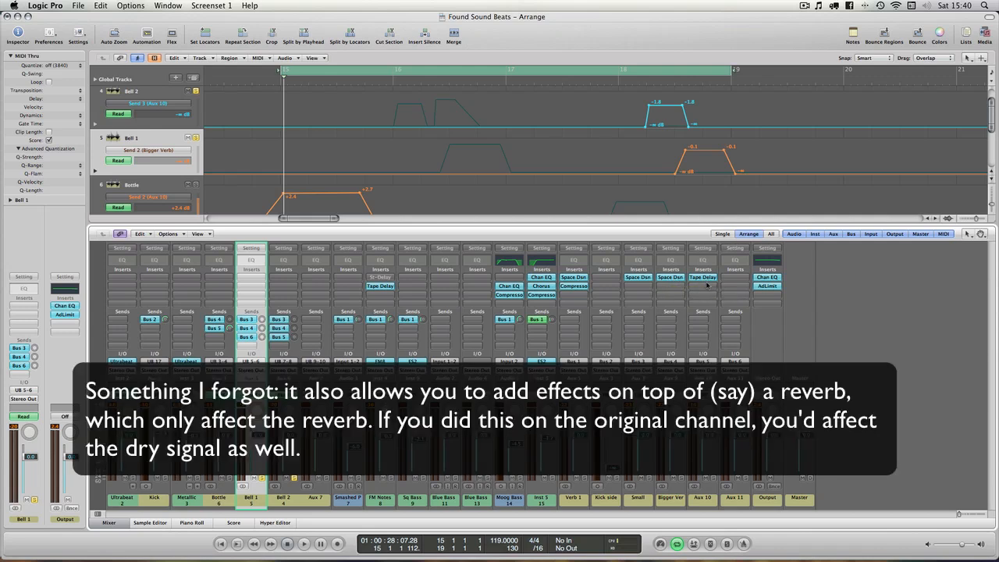
click(247, 320)
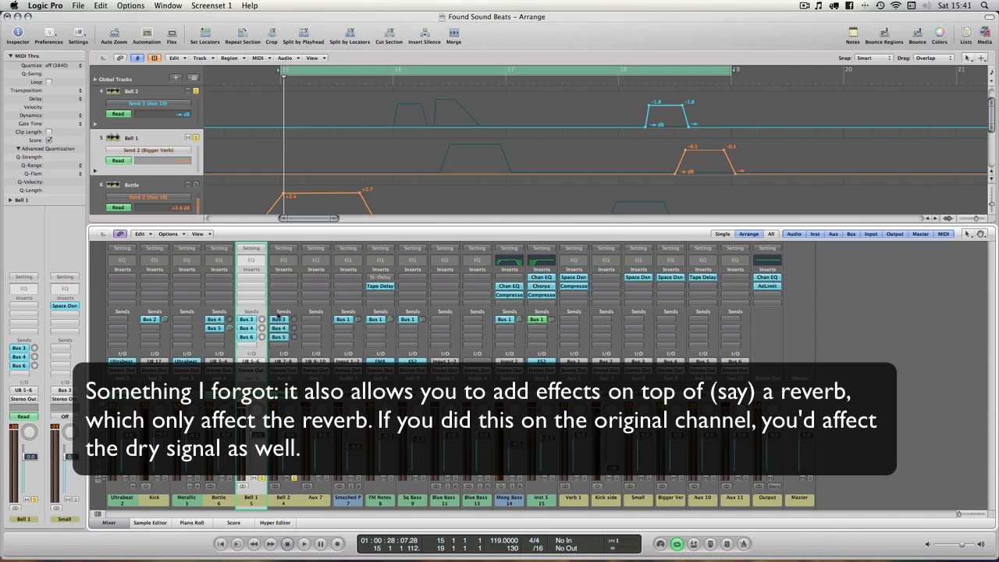
click(247, 320)
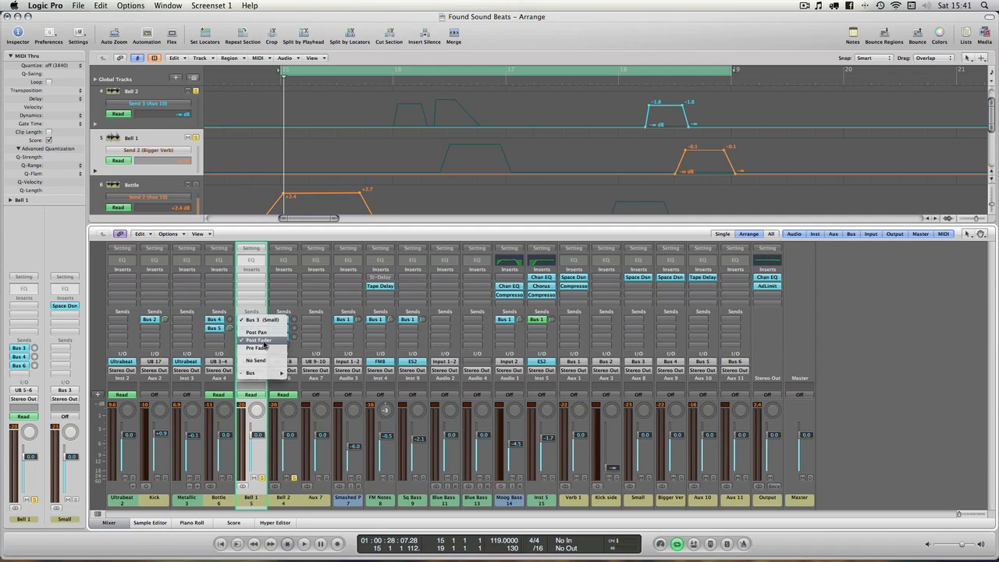
click(264, 347)
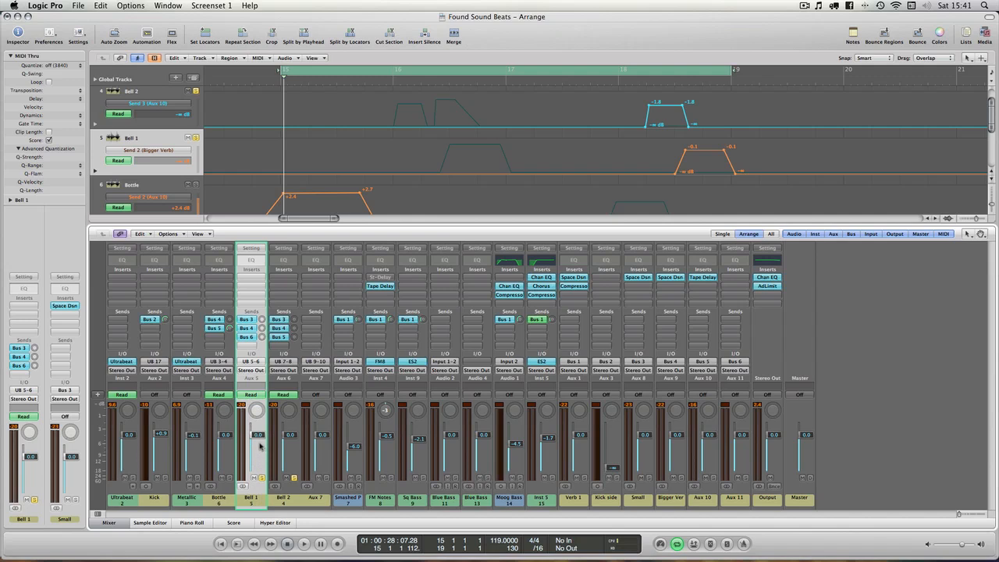
- Audition the post-fader send by playing with Bell 1's fader lowered to about -11.6 dB, and reset the fader to 0.0 dB
drag(258, 434, 258, 441)
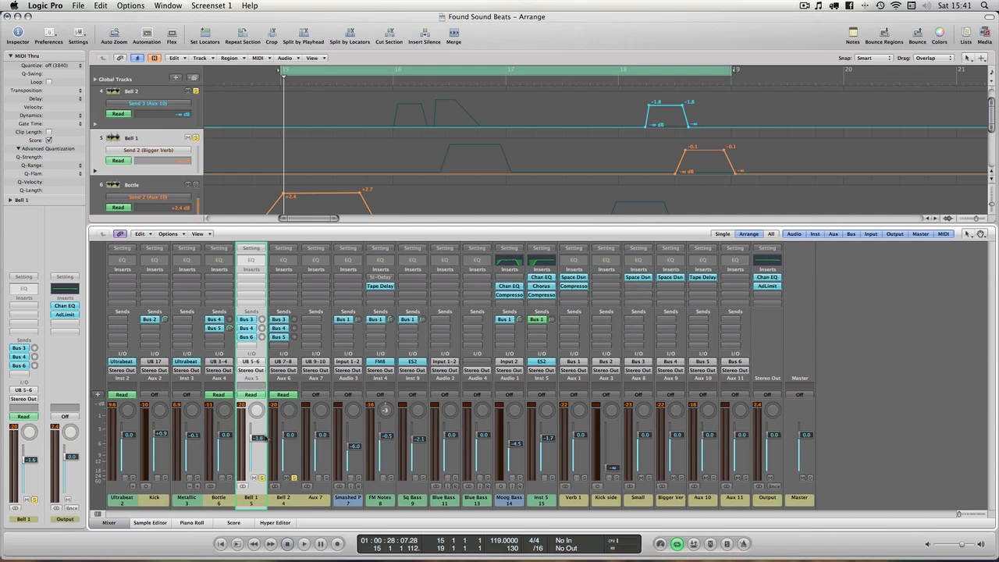
drag(257, 438, 257, 451)
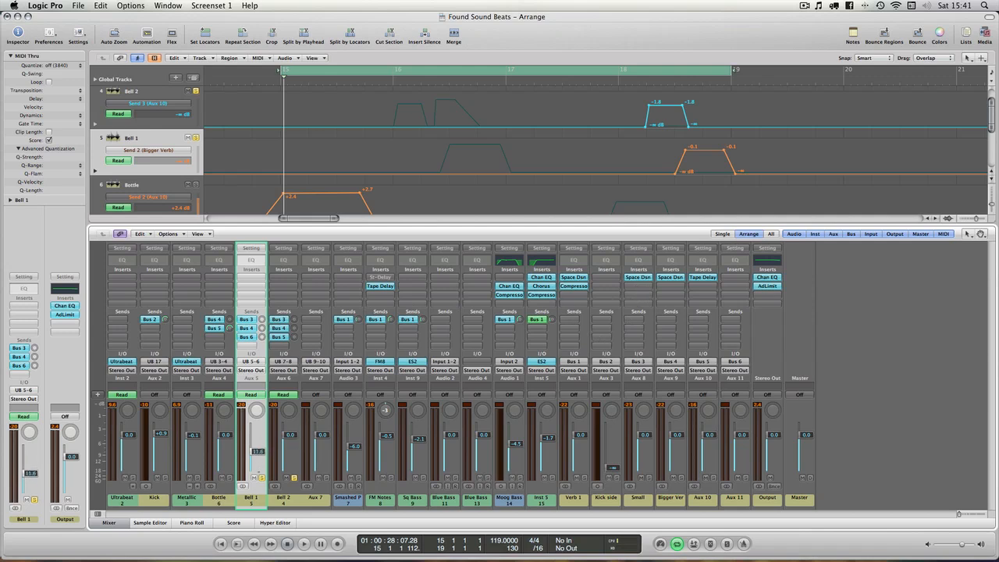
key(space)
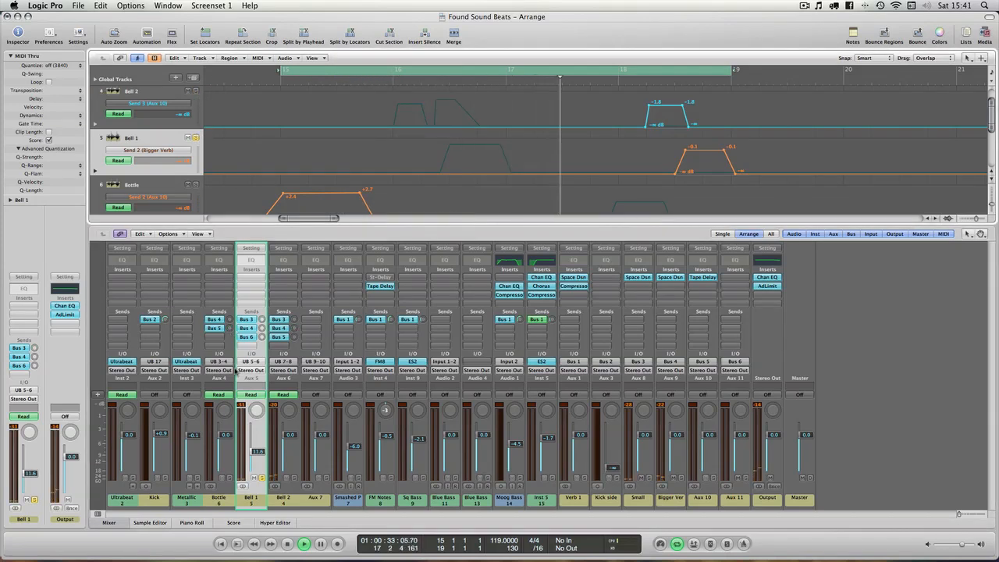
drag(258, 451, 257, 461)
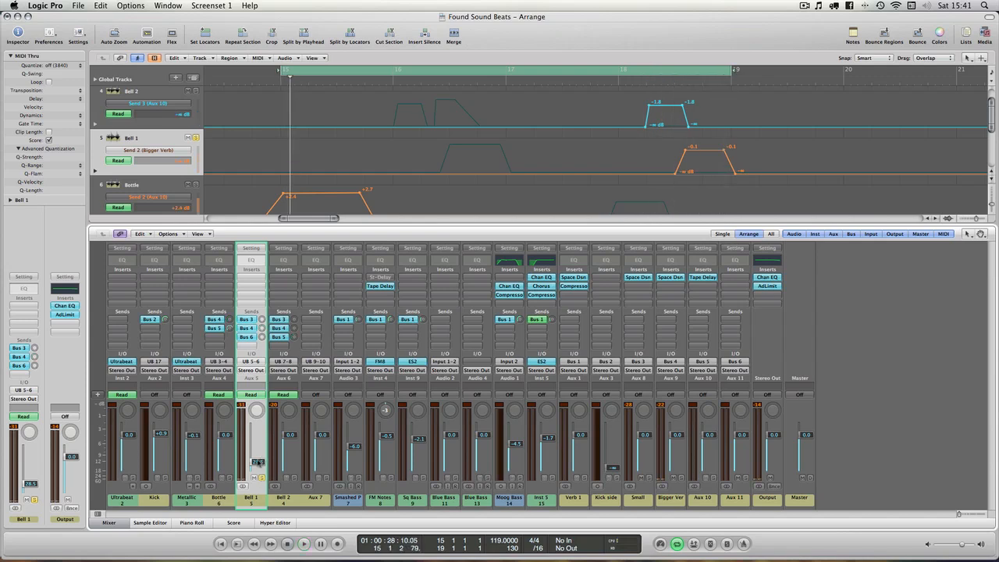
alt+click(257, 462)
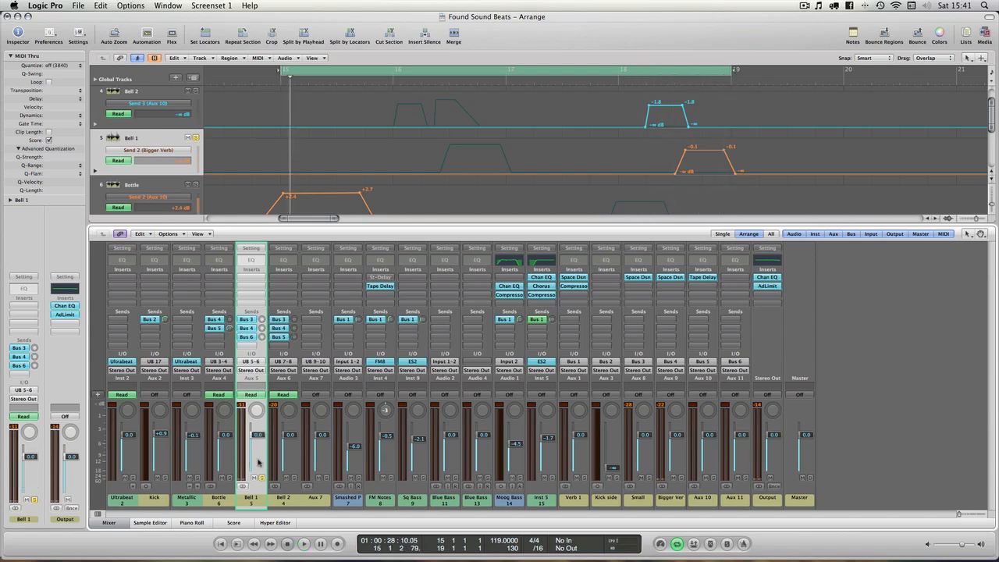
- Switch Bell 1's Bus 3 (Small) send to Pre Fader
click(249, 320)
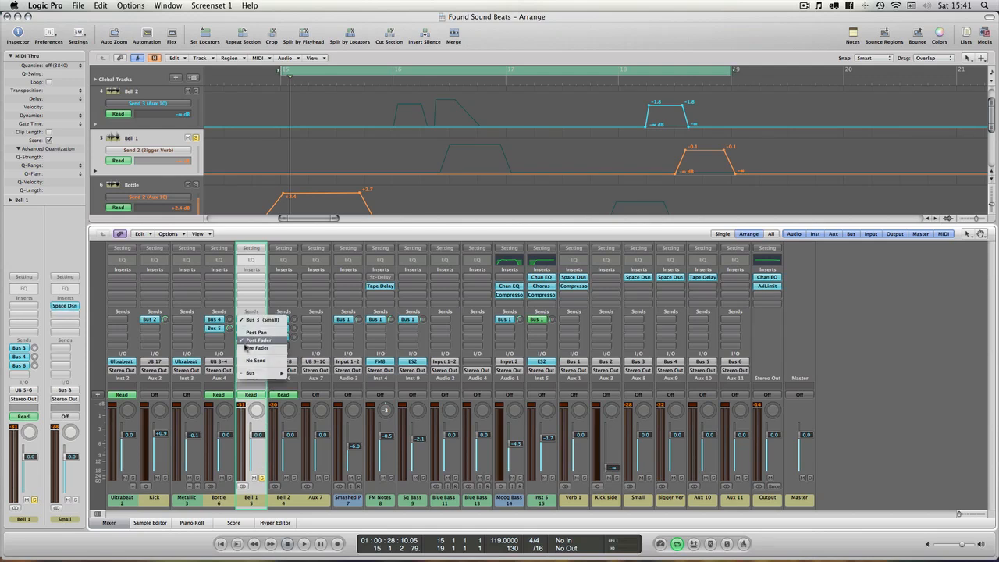
click(248, 353)
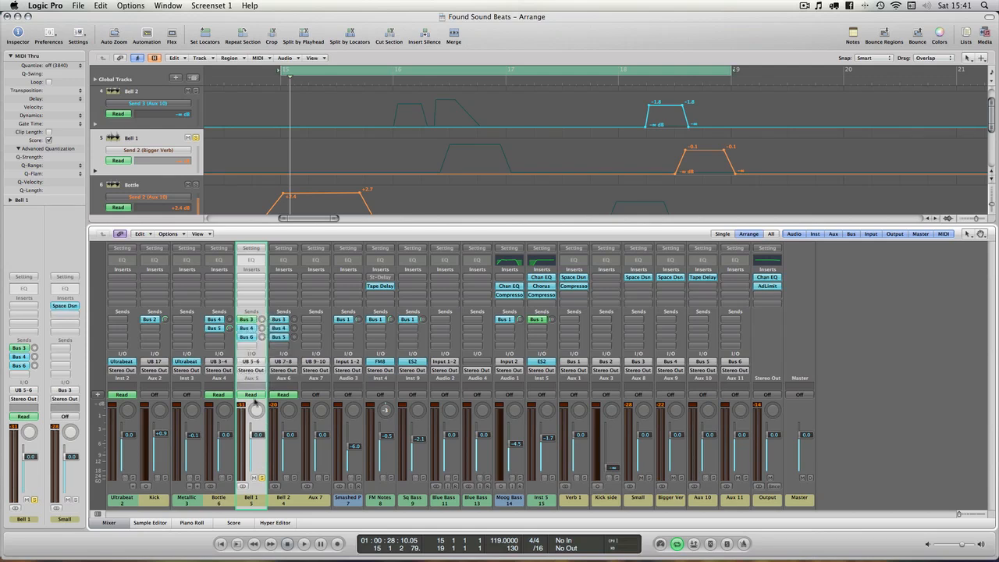
- Audition the pre-fader send by playing the loop with Bell 1's fader at -∞, and reset the fader to 0.0 dB
drag(257, 434, 257, 468)
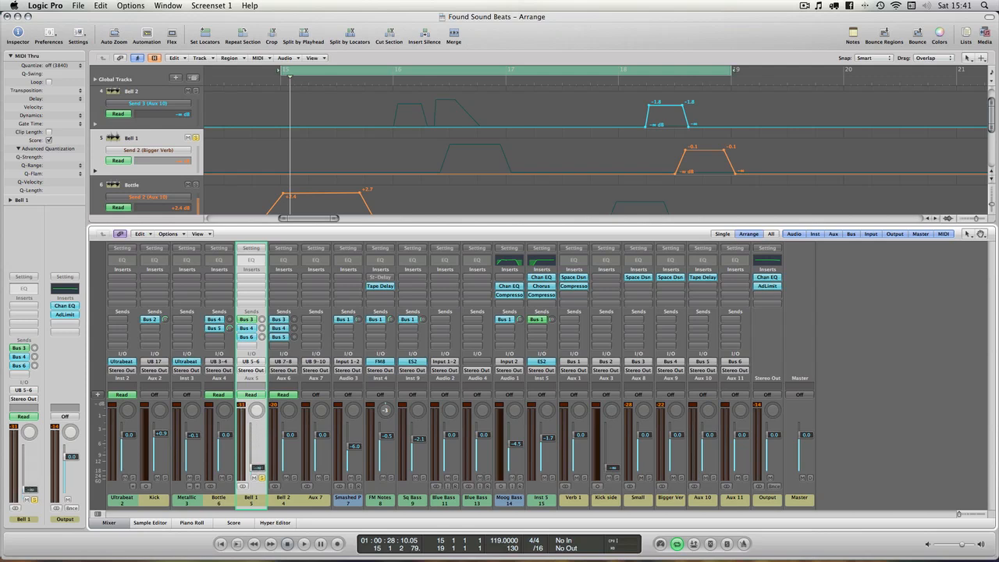
key(space)
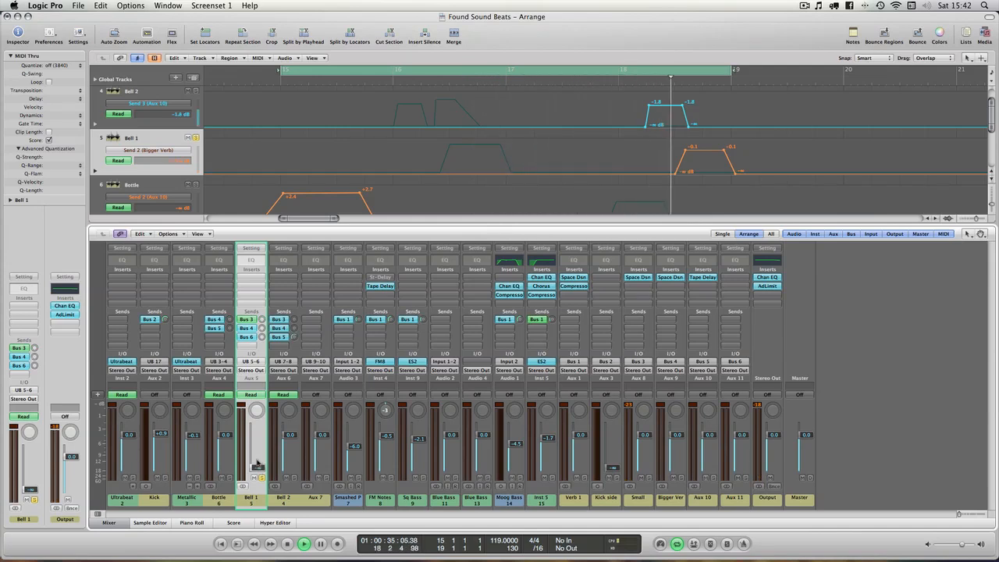
key(space)
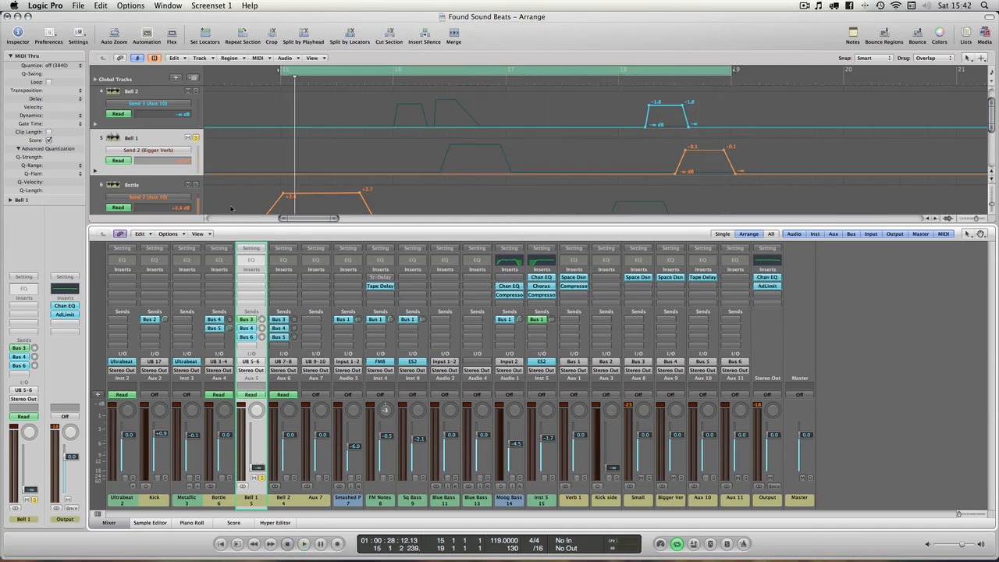
double_click(669, 81)
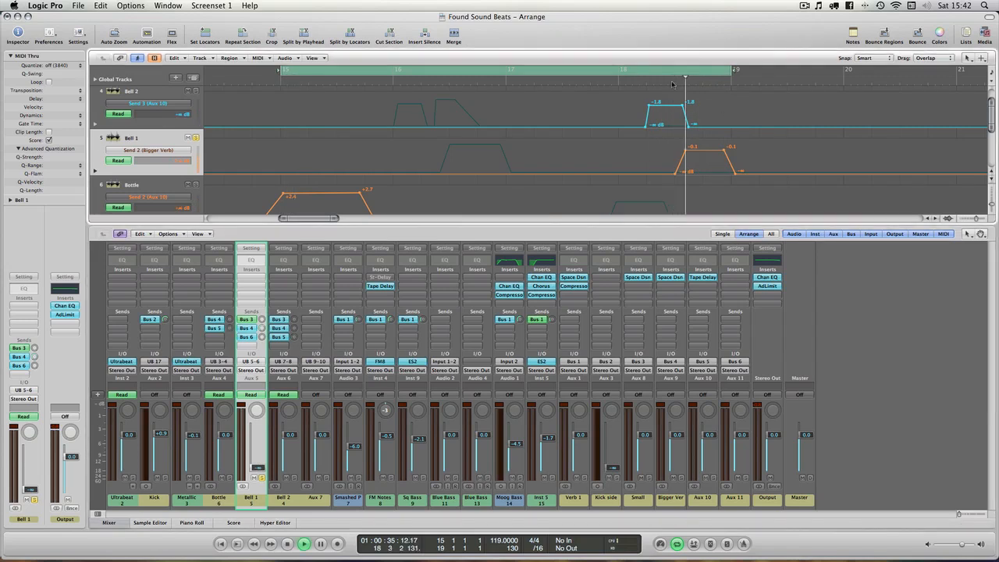
alt+click(257, 467)
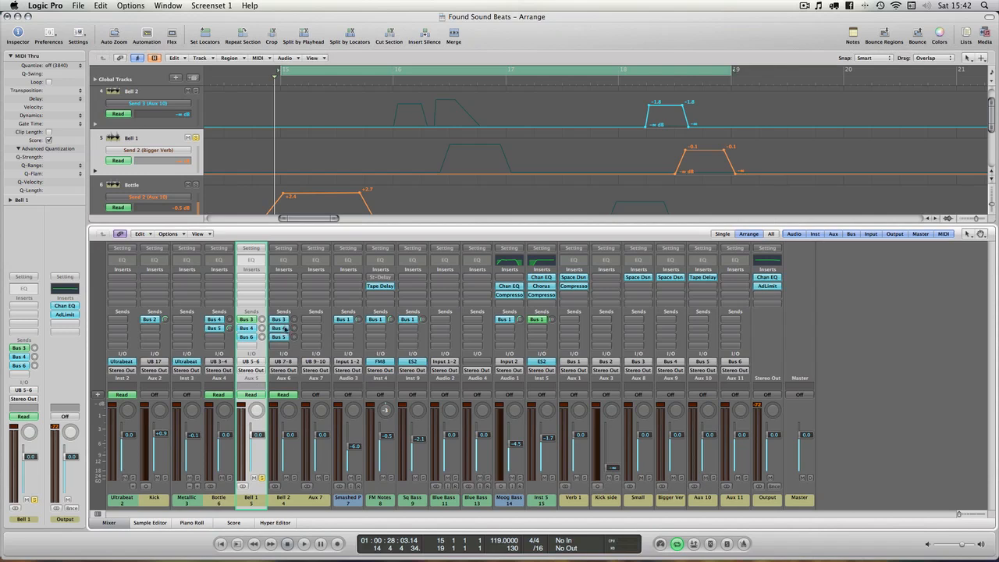
- Compare dry and reverb balance by lowering Bell 1's fader to about -16.4 dB and -23.0 dB, playing the loop, and returning it to 0.0 dB
drag(256, 437, 256, 459)
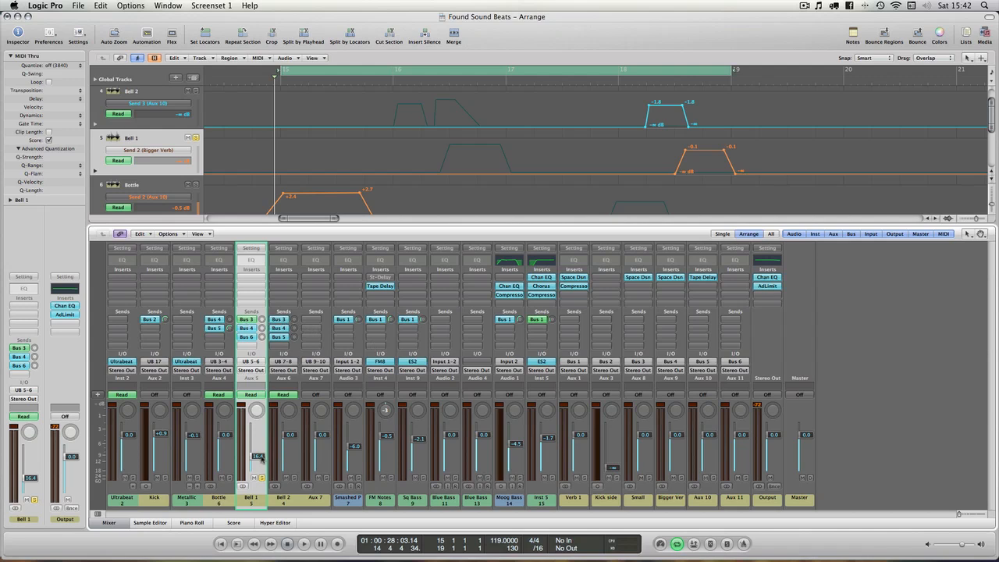
drag(261, 459, 259, 434)
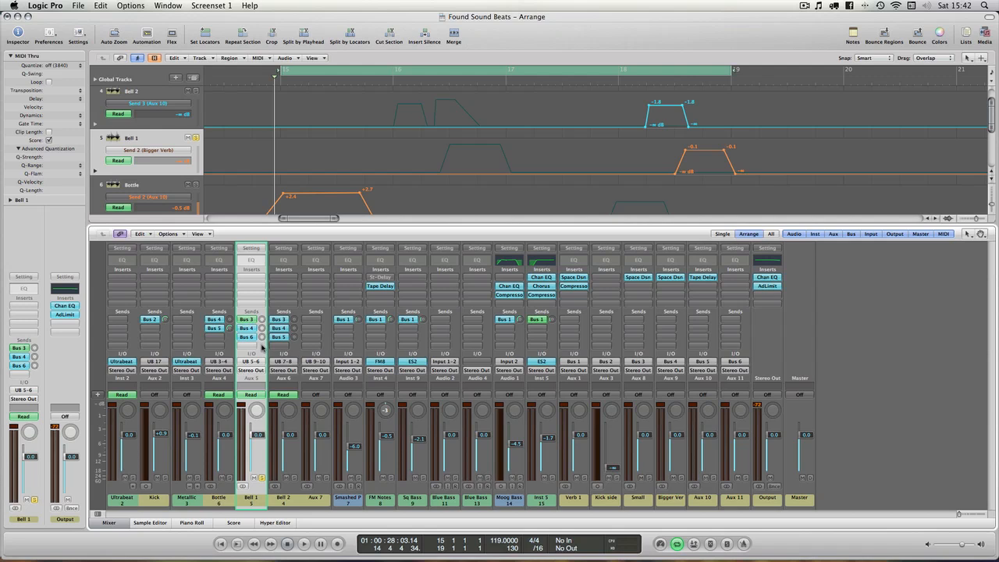
drag(257, 435, 257, 459)
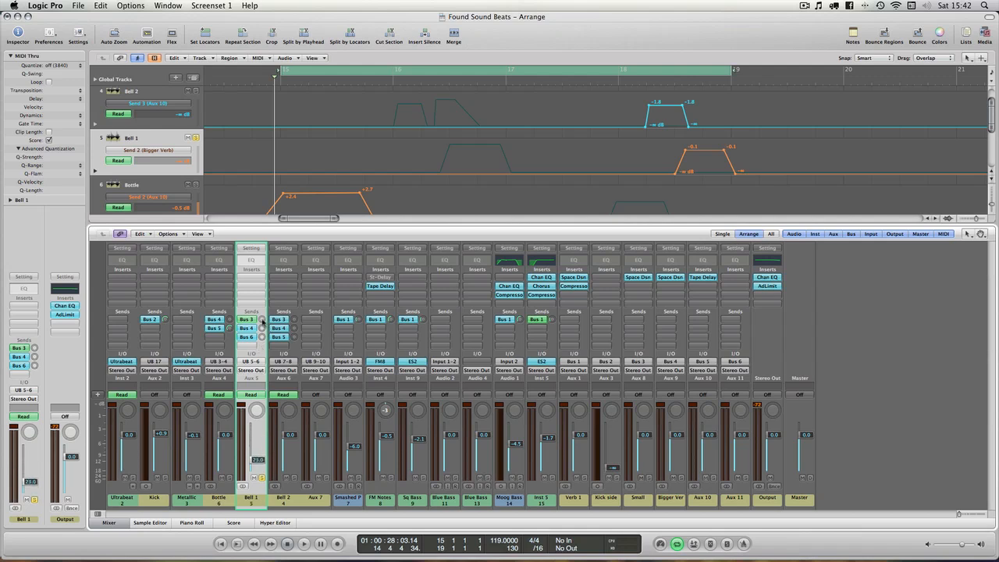
key(space)
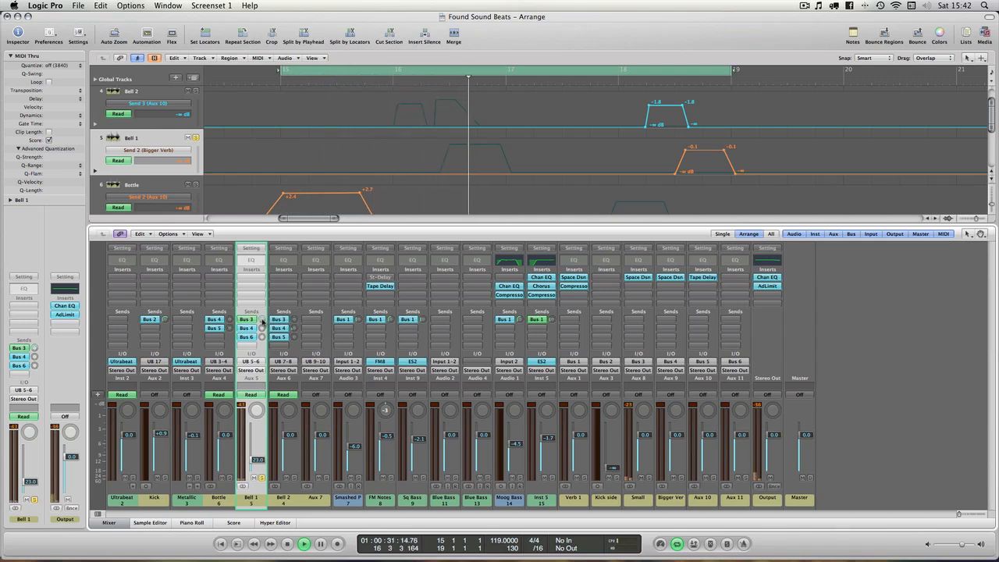
key(space)
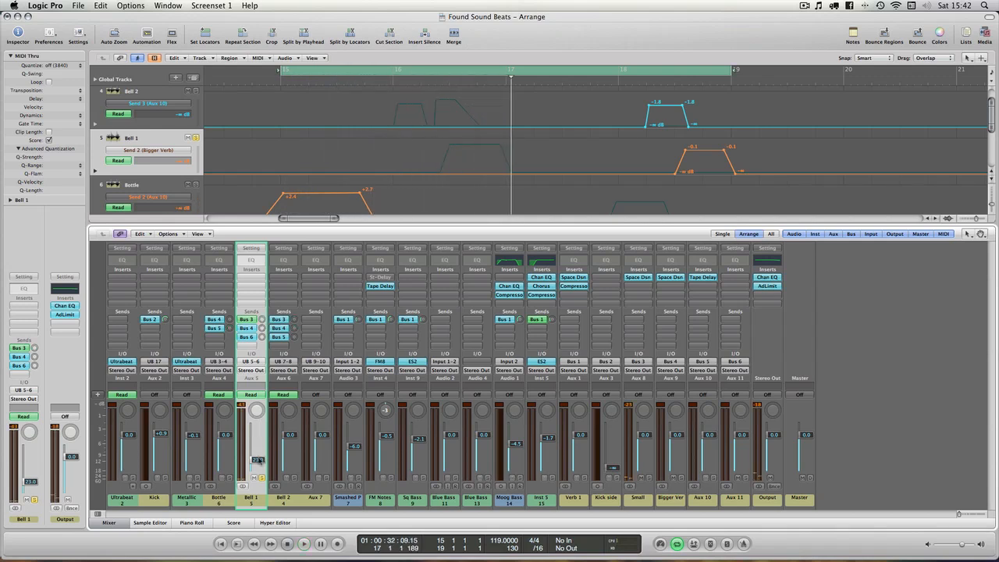
drag(257, 460, 257, 434)
key(space)
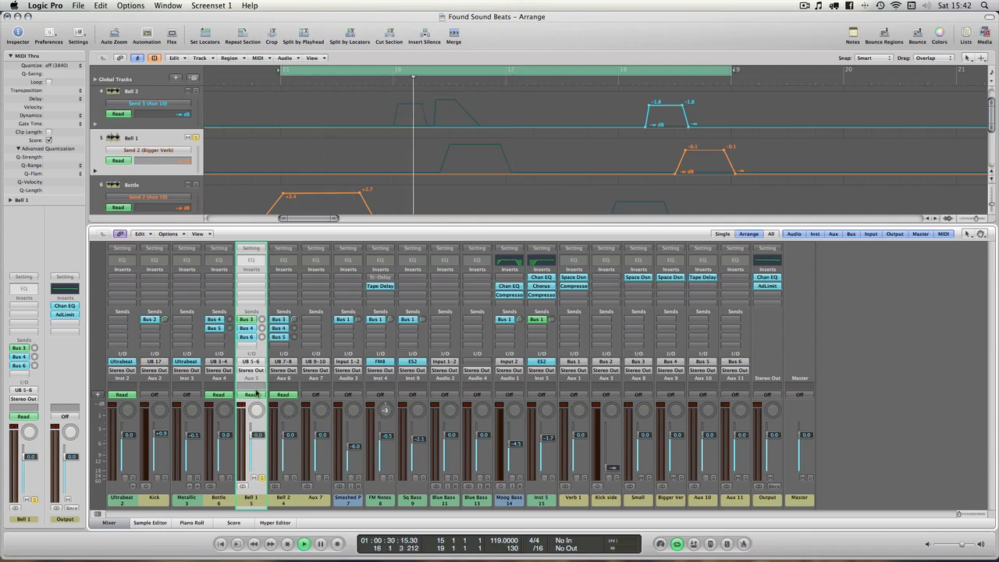
- Stop playback, switch Bell 1's Bus 3 (Small) send to Post Pan, and pan the channel to about -38
key(space)
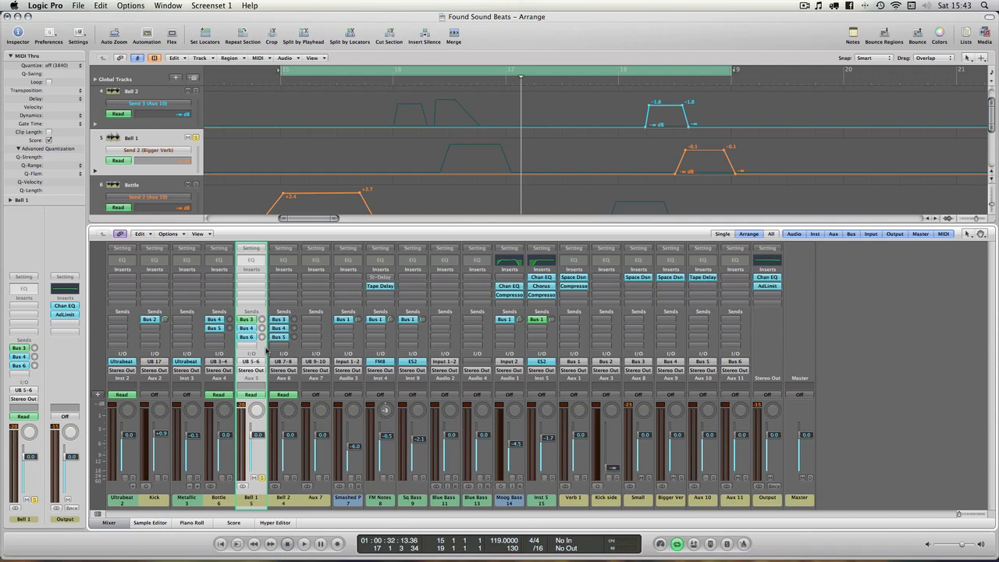
click(252, 320)
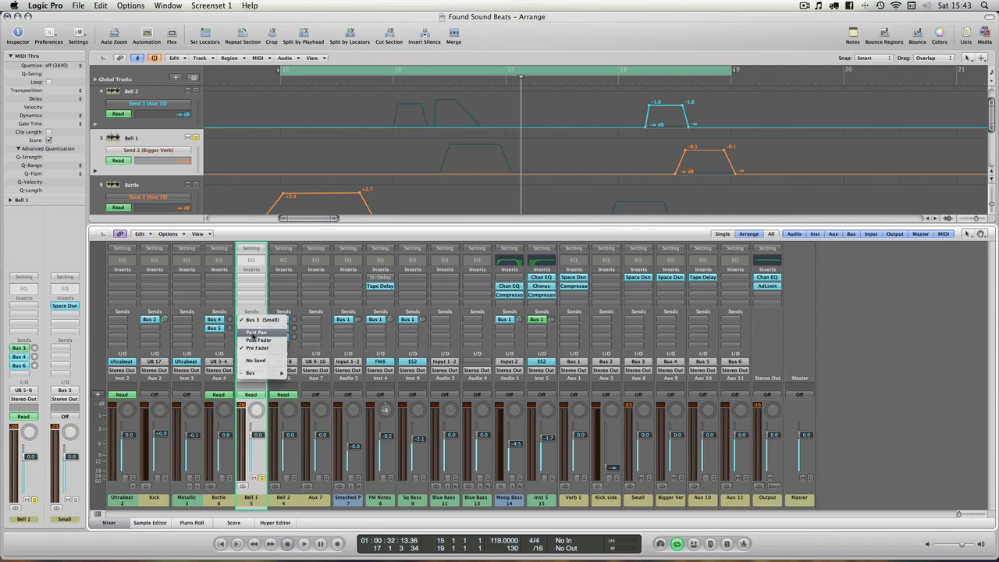
click(253, 334)
click(256, 410)
drag(256, 411, 256, 441)
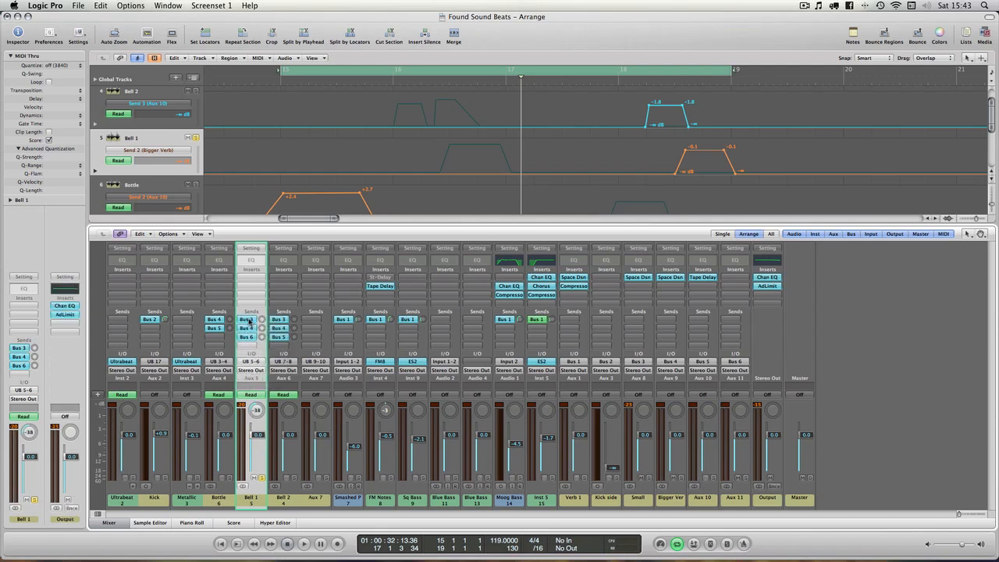
click(248, 320)
click(250, 334)
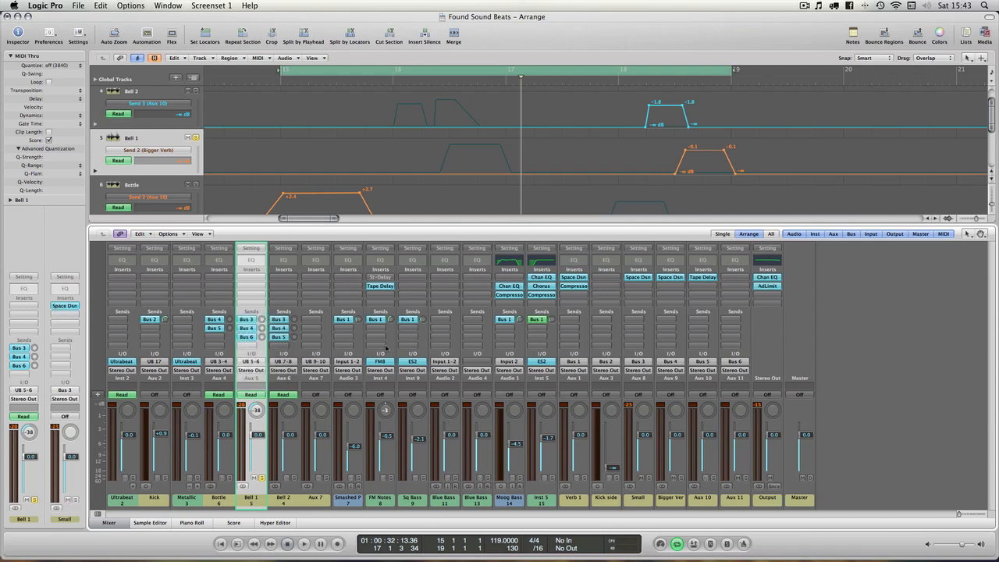
- Compare the Post Pan and Post Fader modes of the Bus 3 send by playing the loop with Bell 1 panned to -47
key(space)
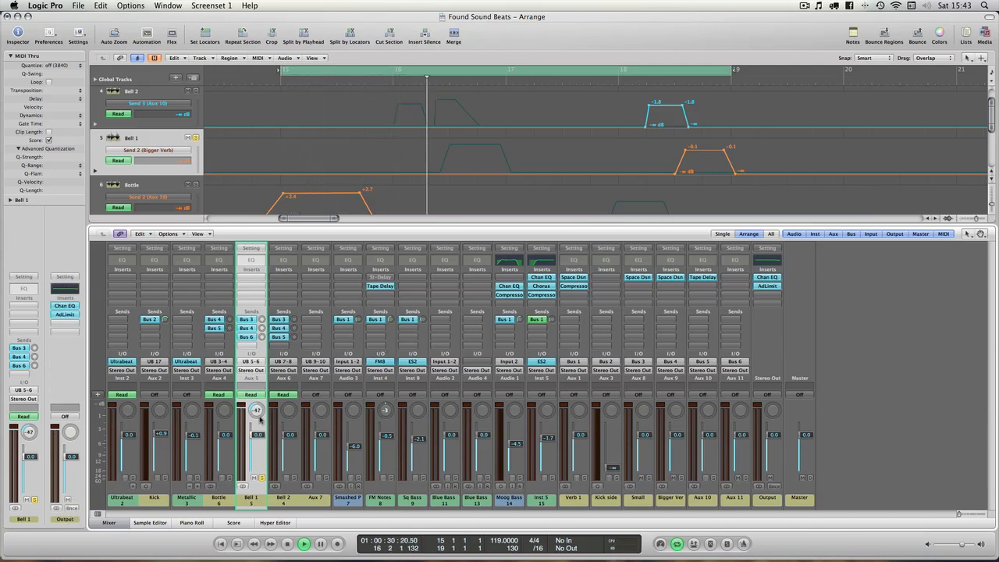
key(space)
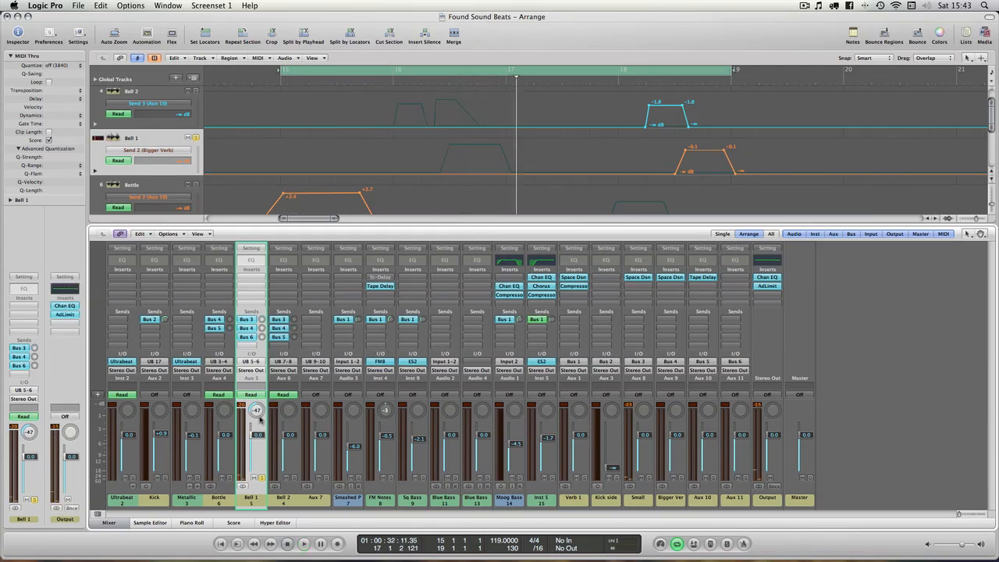
click(245, 319)
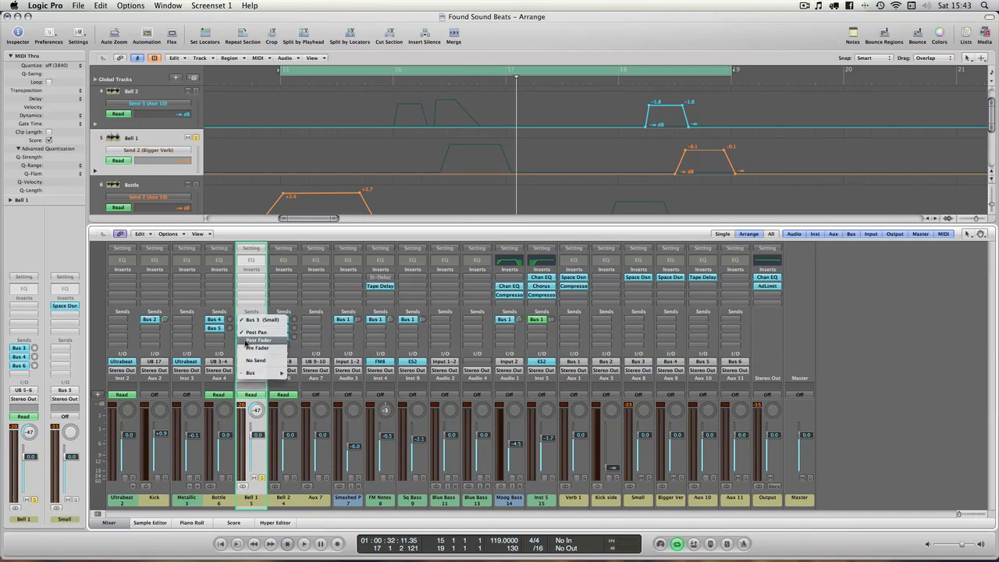
click(245, 342)
key(space)
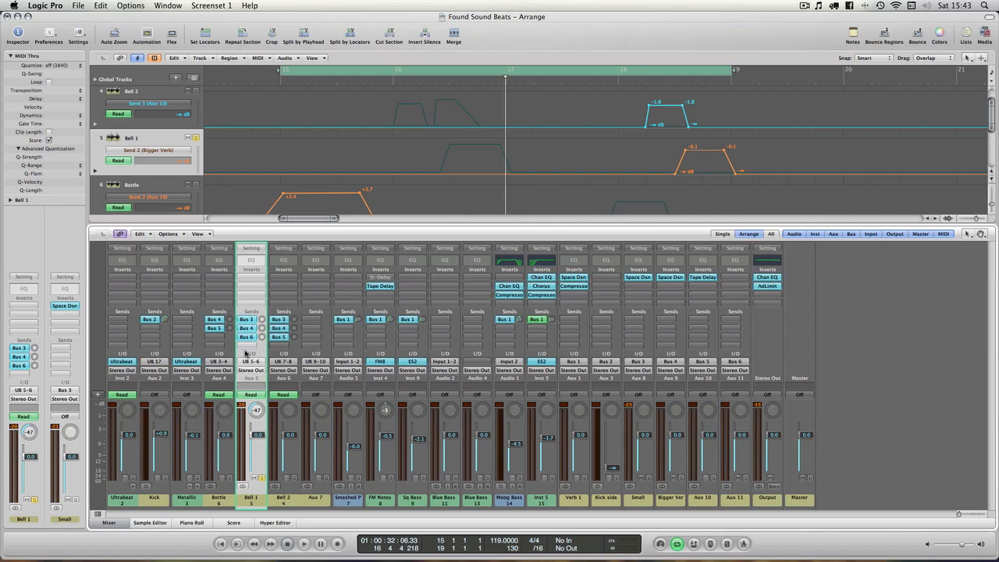
- Set Bell 1's Bus 3 (Small) send back to Post Pan and audition the loop with the channel panned to about -48
click(247, 320)
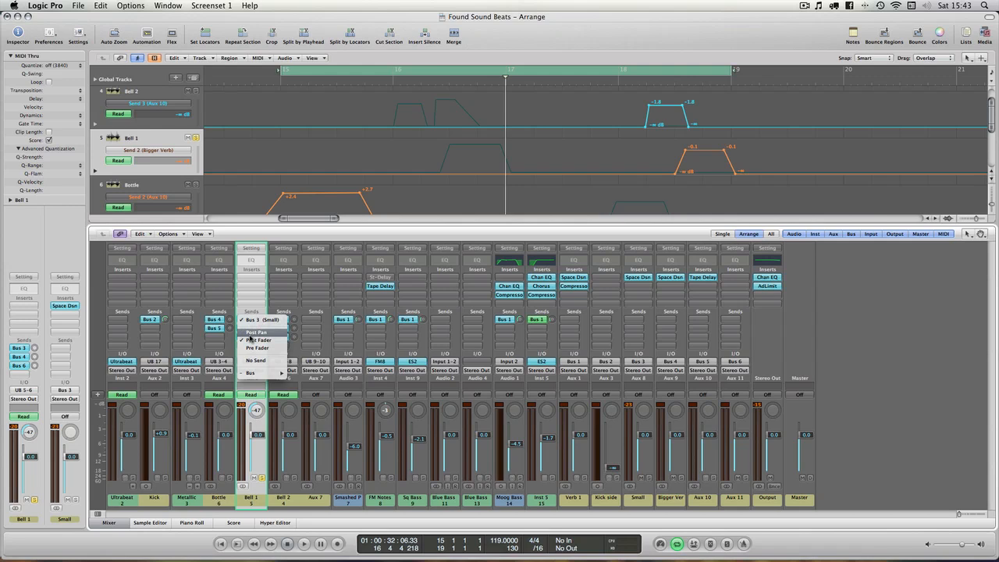
click(249, 333)
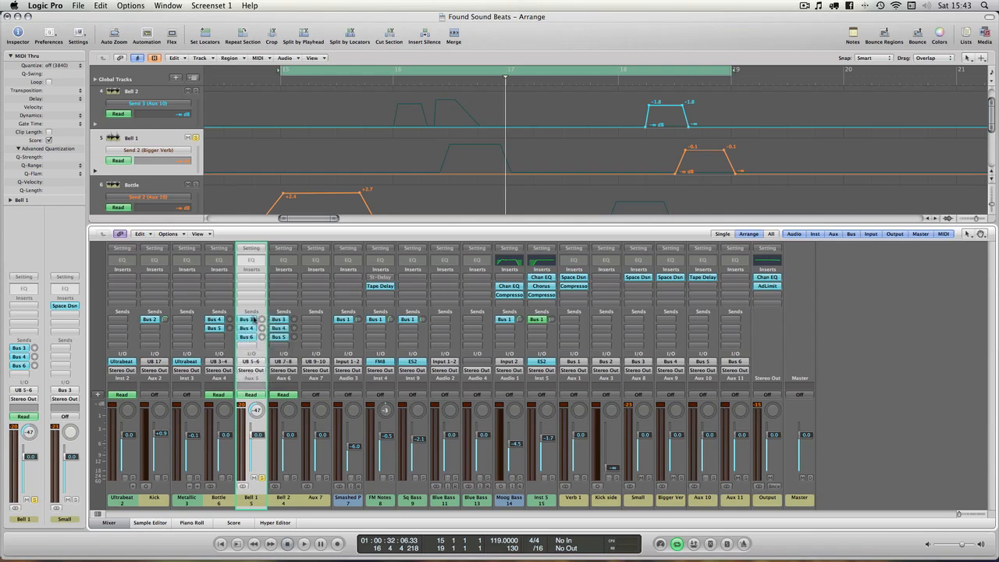
click(254, 320)
click(253, 333)
drag(257, 416, 256, 412)
key(space)
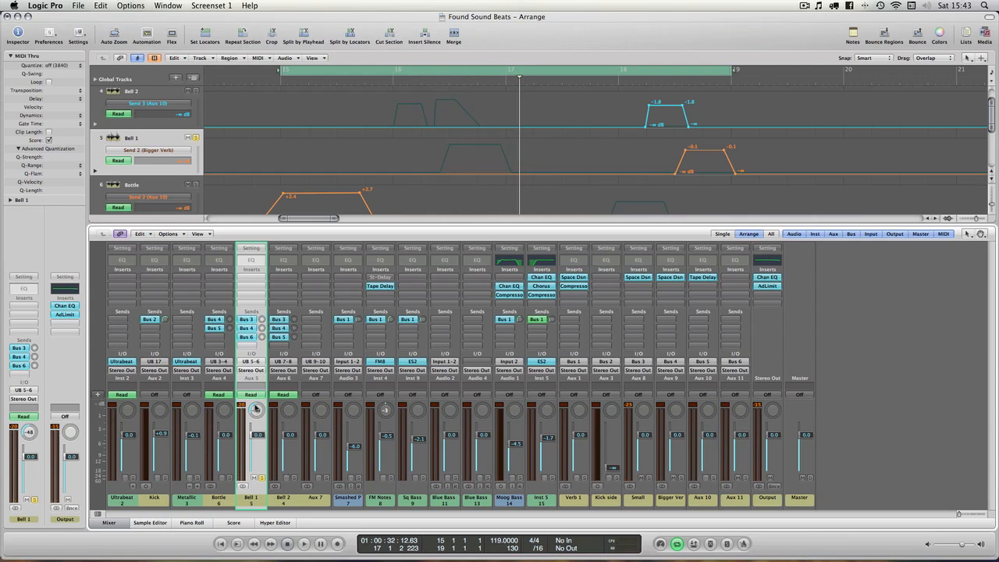
- Examine the send modes for Bell 1's Bus 3 send and the bus destinations offered on the Small aux channel
click(249, 321)
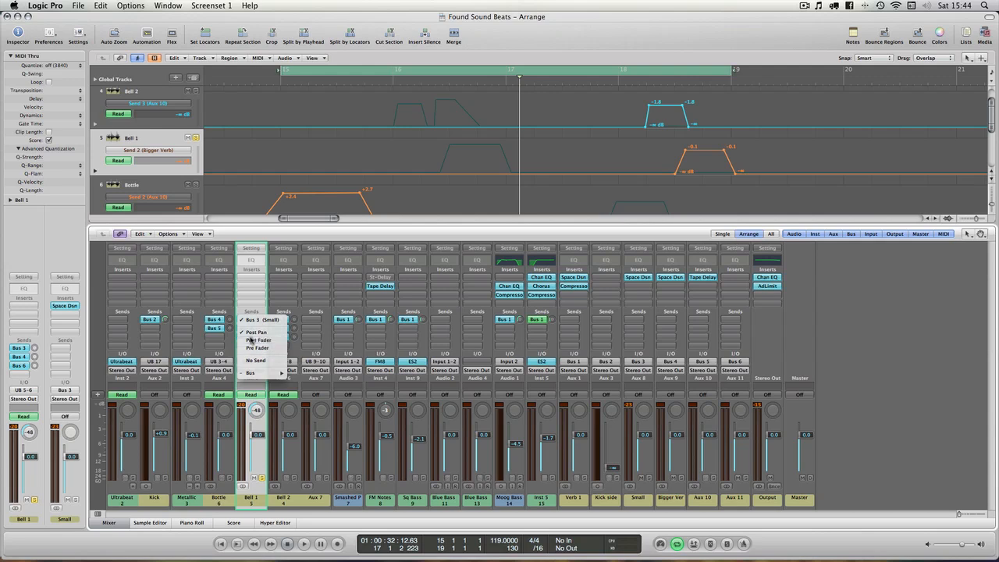
click(250, 338)
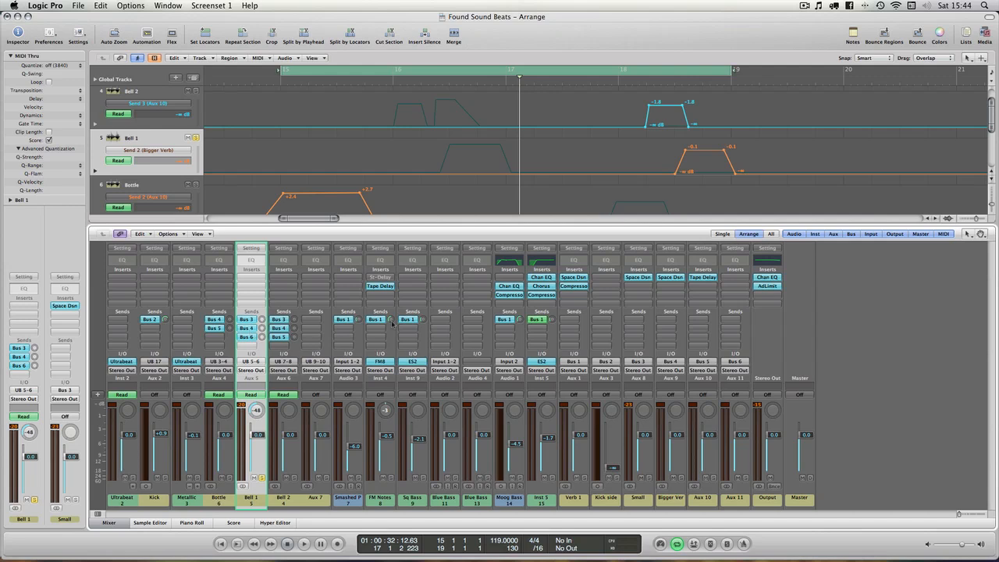
click(633, 328)
mouse_move(633, 329)
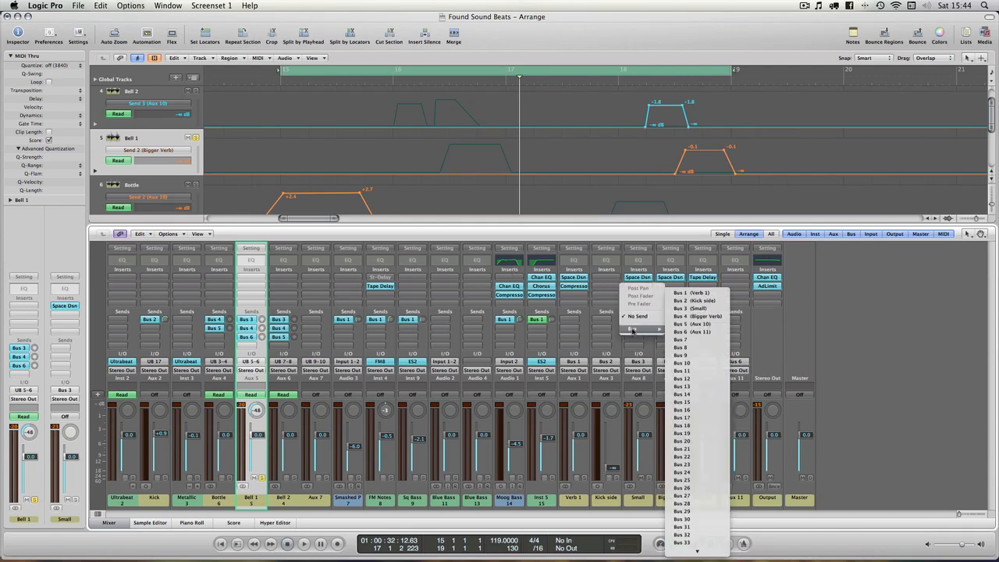
click(637, 343)
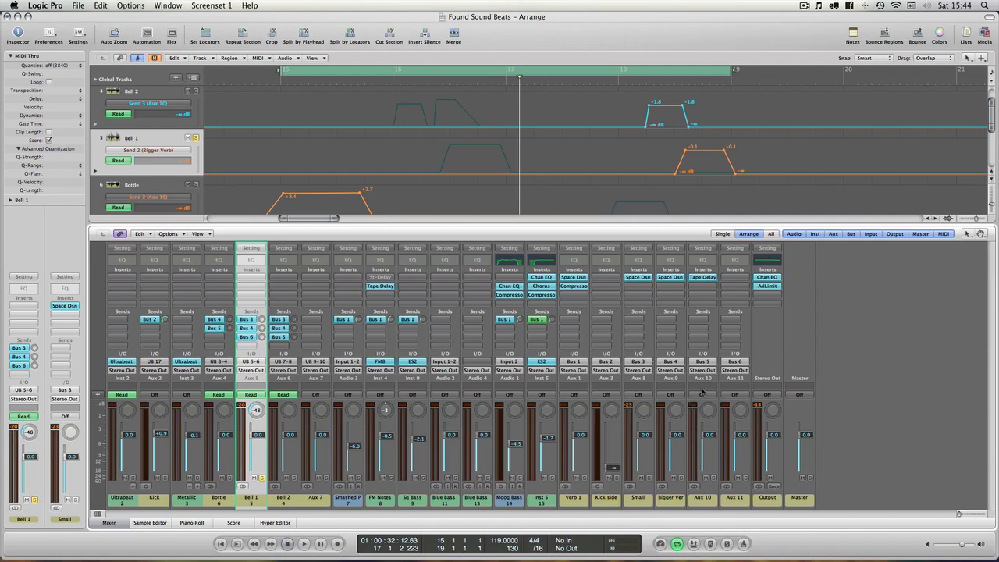
- Select the Small, Bigger Verb and Aux 10 effect channels in turn
click(642, 500)
click(671, 499)
click(704, 501)
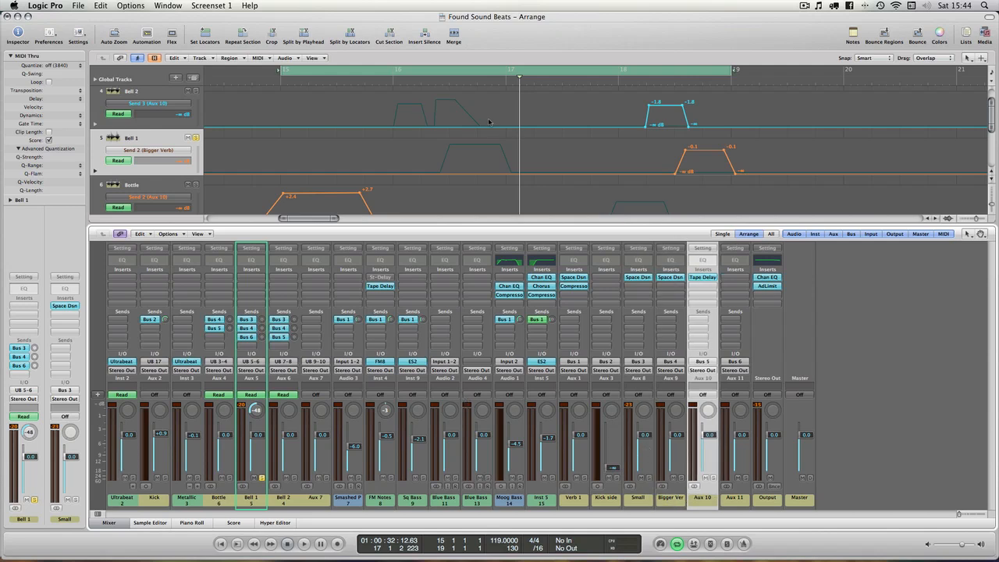
- Close the mixer, check Bell 1's automation parameter choices, and toggle the track automation view off and on
click(109, 522)
scroll(234, 313, up, 2)
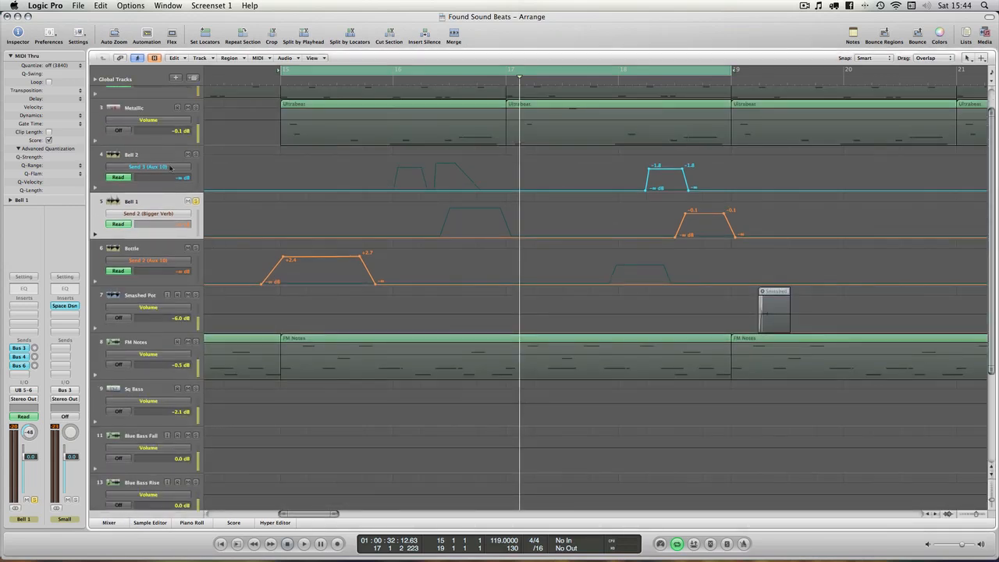
click(148, 213)
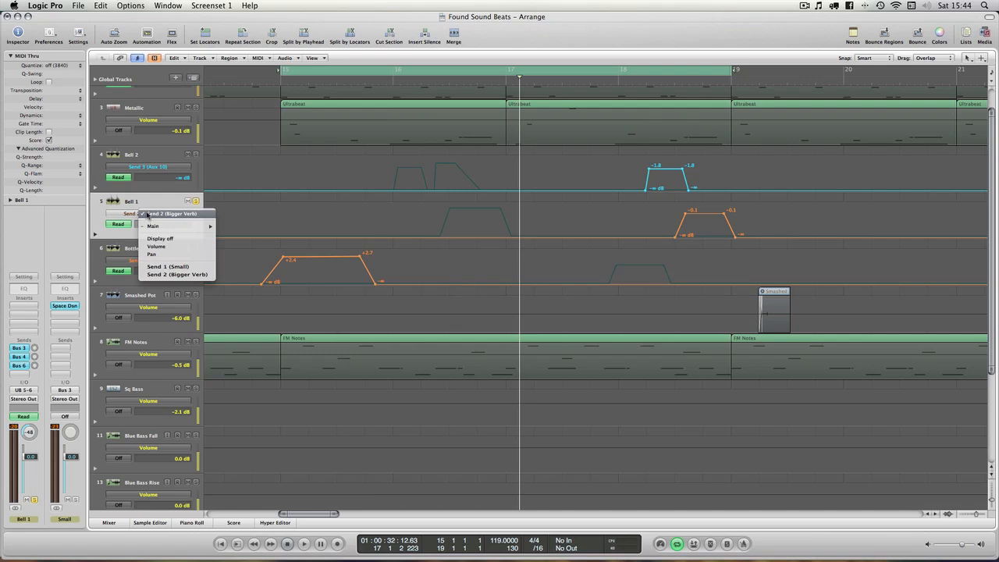
click(148, 213)
scroll(158, 206, up, 1)
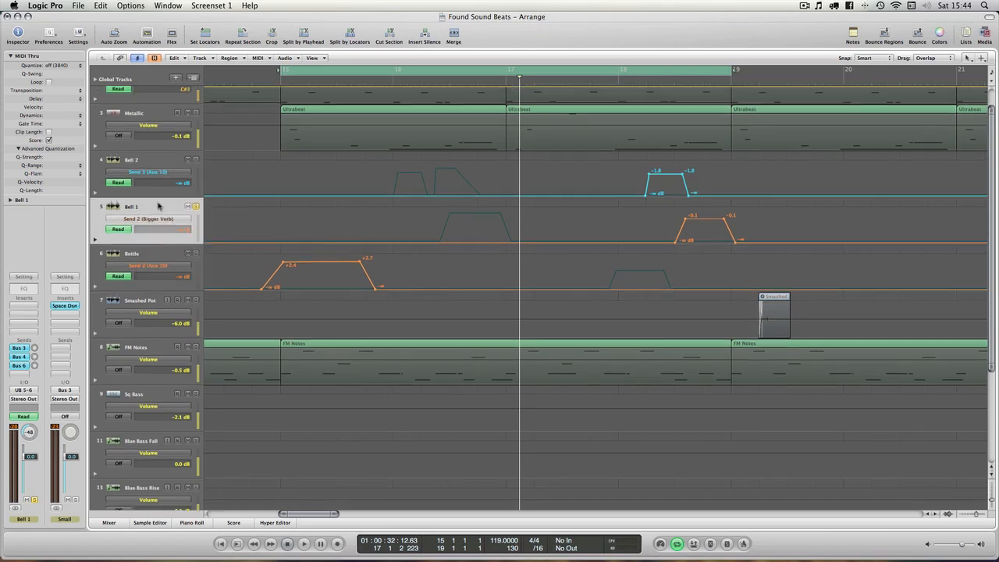
key(a)
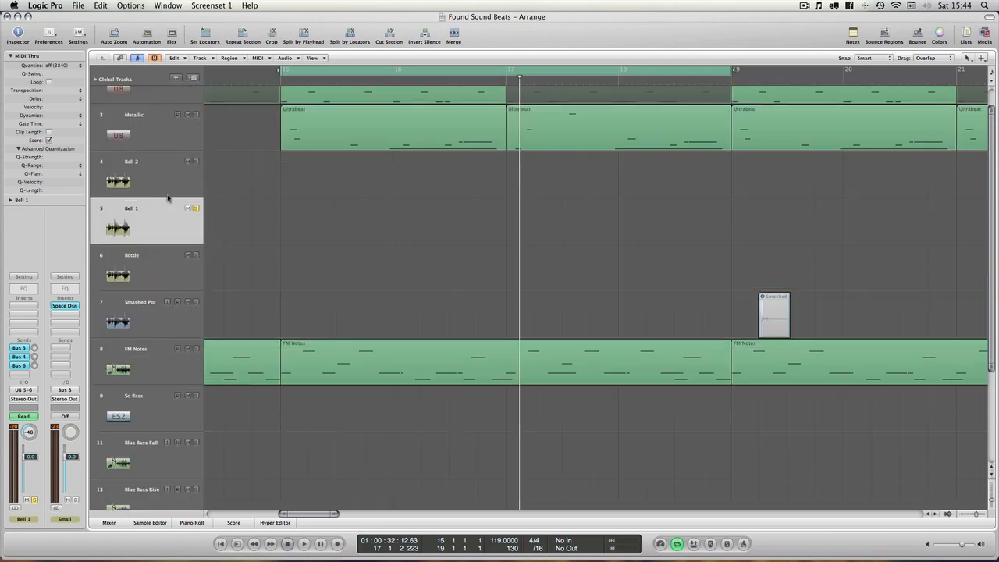
key(a)
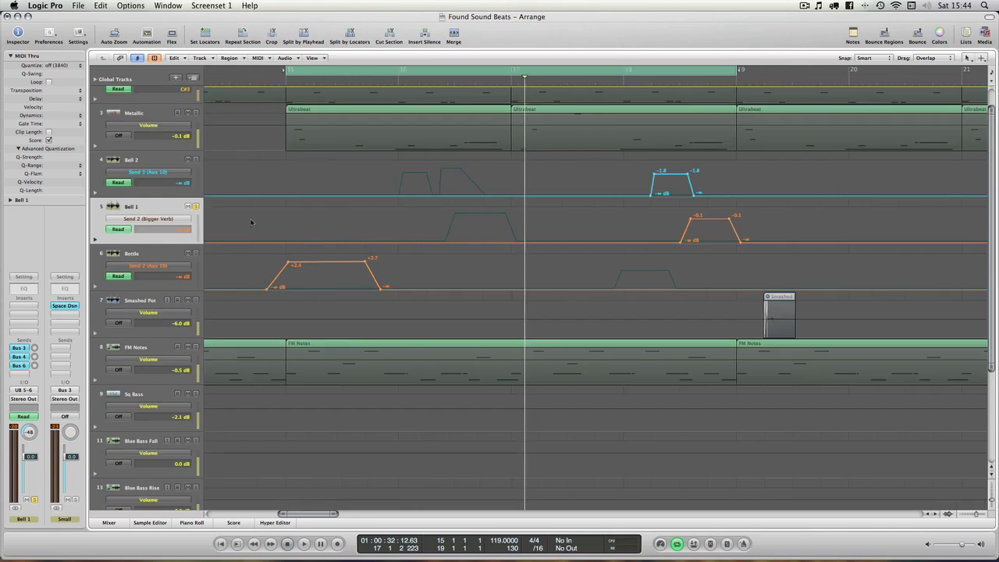
- Display the Send 1 (Small) automation on the Bell 1 track
click(154, 220)
mouse_move(154, 236)
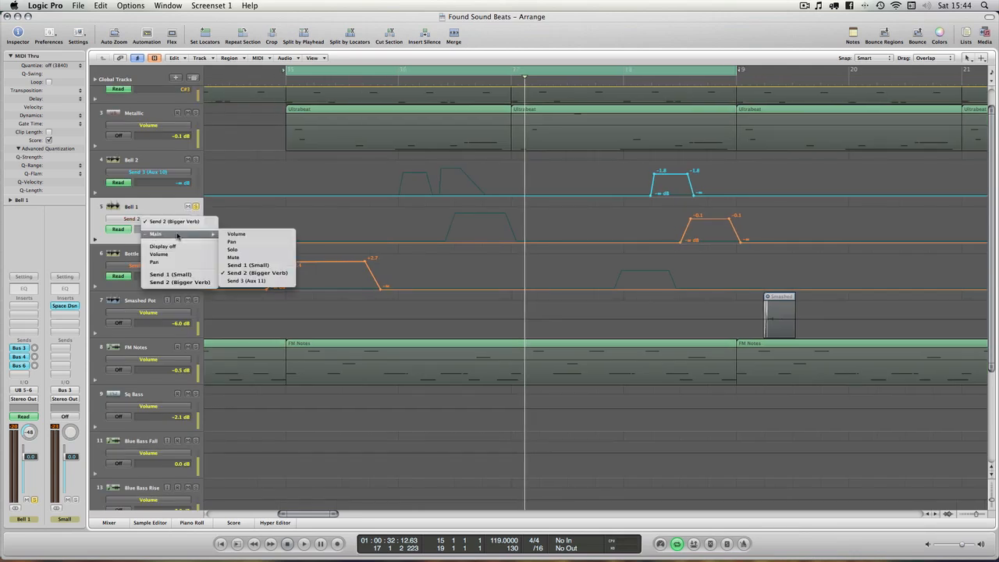
click(143, 146)
click(134, 163)
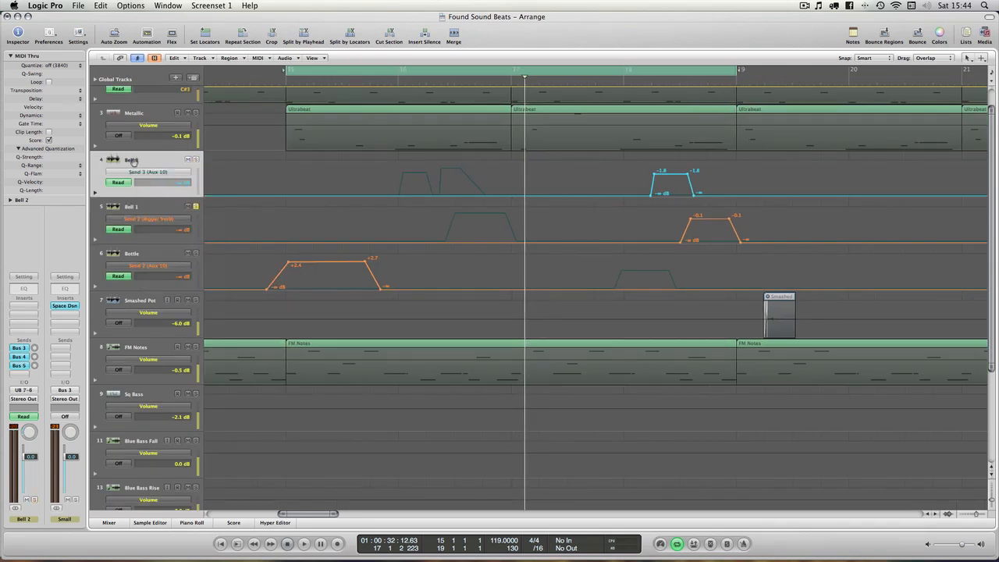
scroll(138, 181, up, 1)
click(143, 209)
click(163, 223)
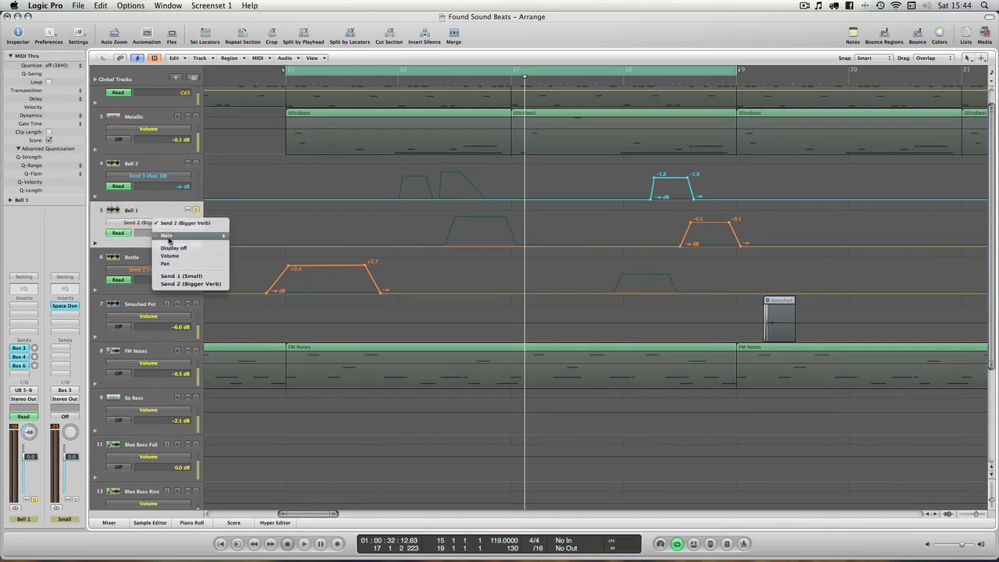
mouse_move(224, 237)
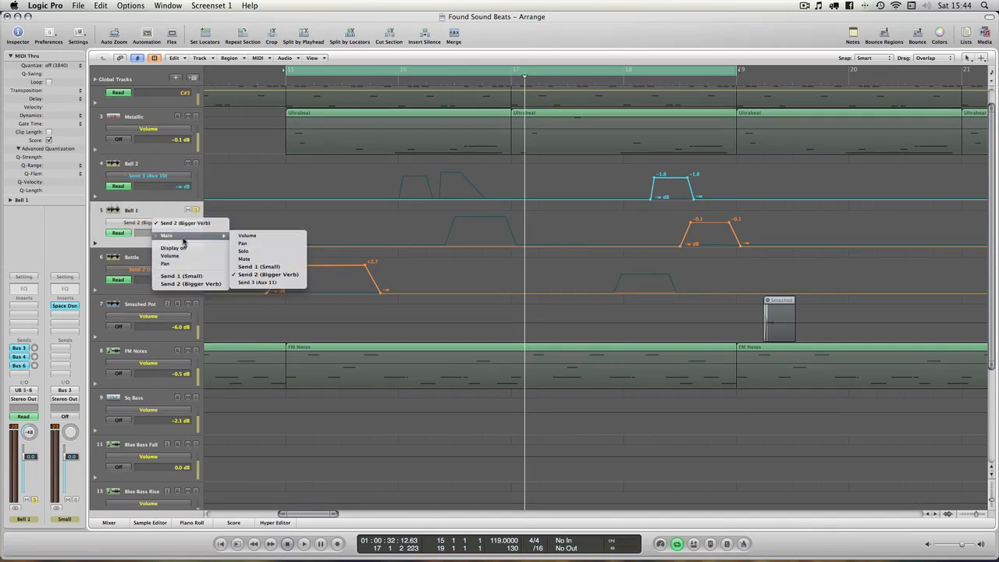
click(261, 275)
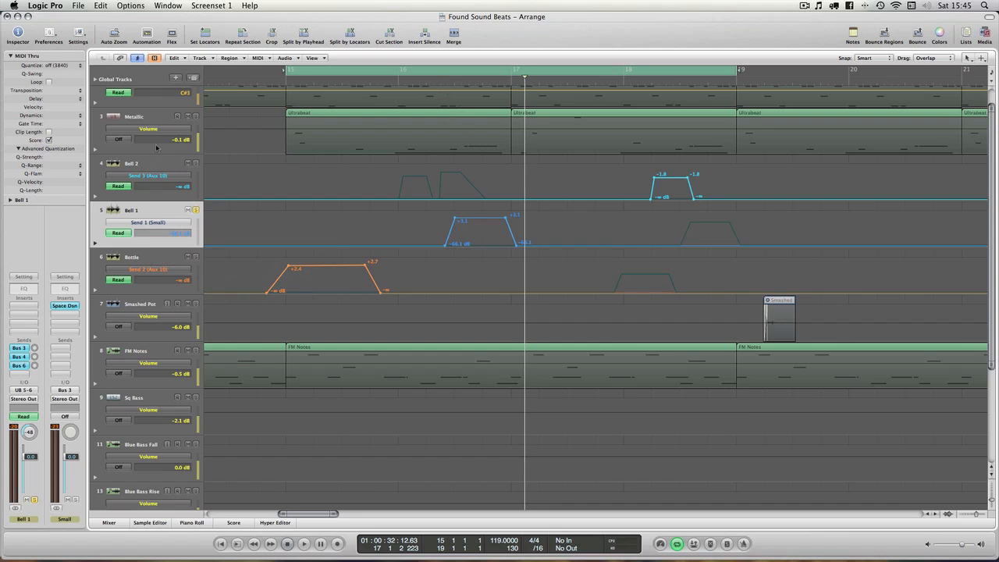
- Solo the Bell 2 and Bottle tracks alongside Bell 1 and play the loop to hear the automated sends
click(196, 163)
click(199, 280)
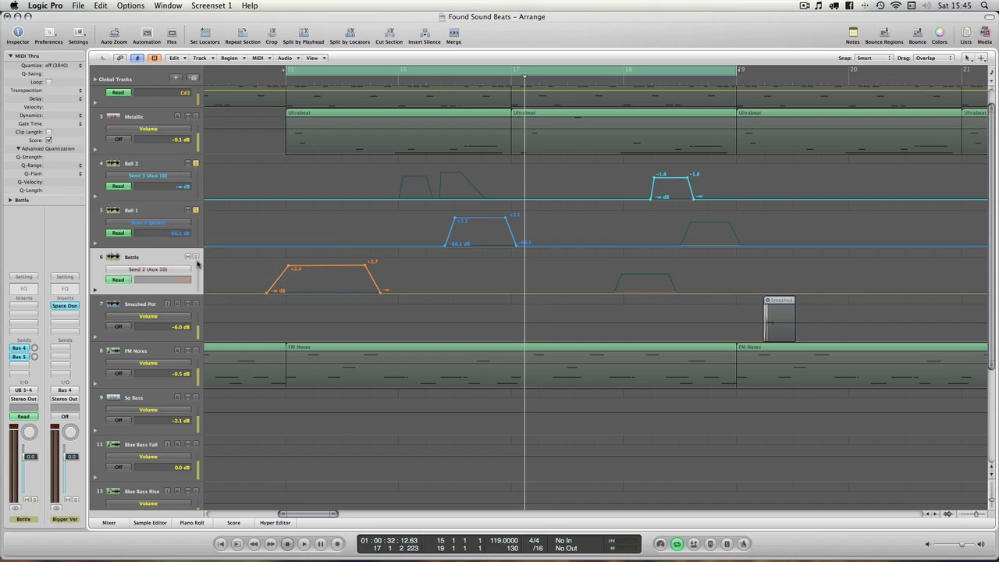
key(space)
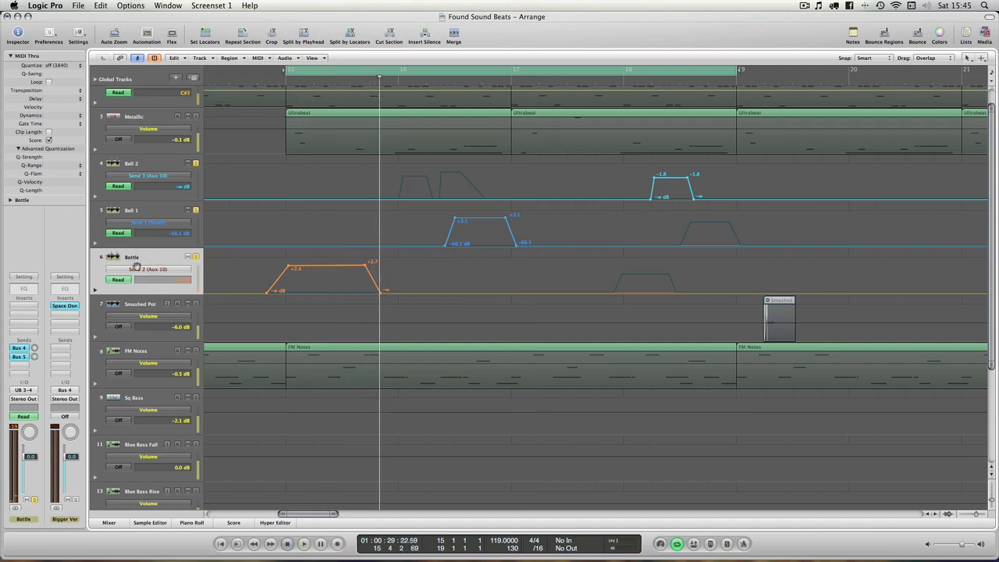
- Inspect the Tape Delay settings on Aux 10, which Bottle's Bus 5 send feeds, and close the plug-in window
click(22, 356)
click(72, 306)
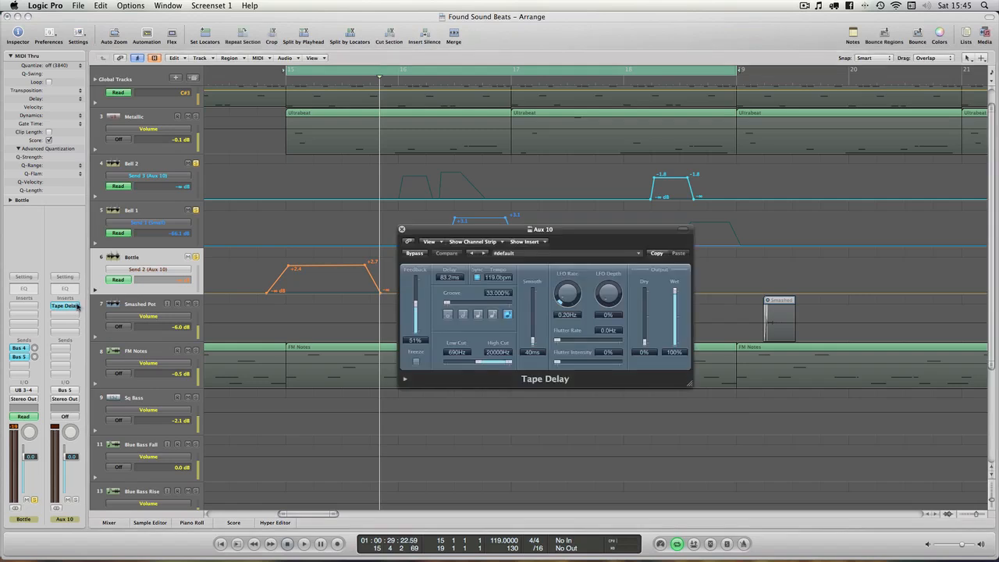
click(402, 230)
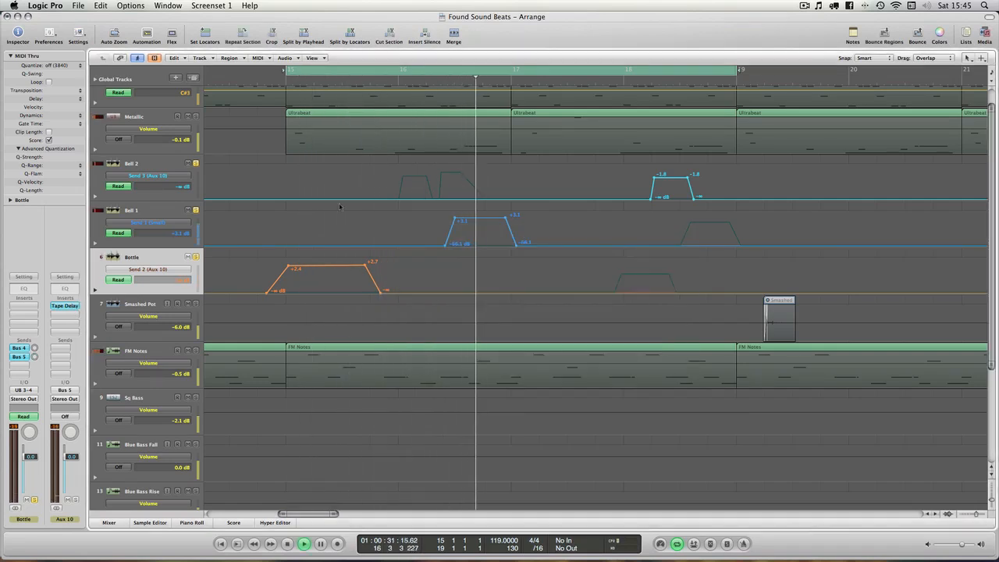
- Display Bell 2's Send 1 (Small) automation and play from just before bar 16
click(145, 174)
click(153, 156)
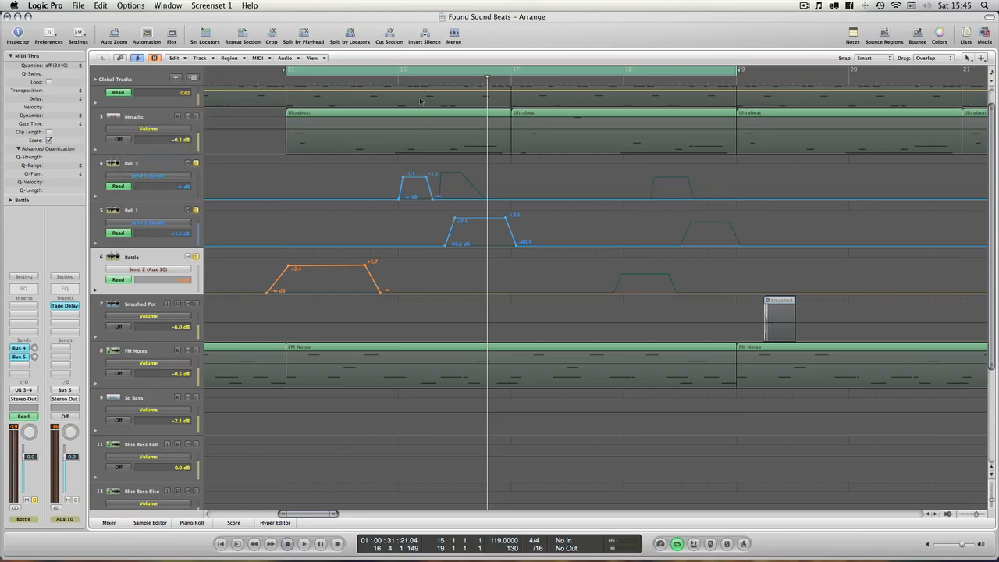
double_click(388, 83)
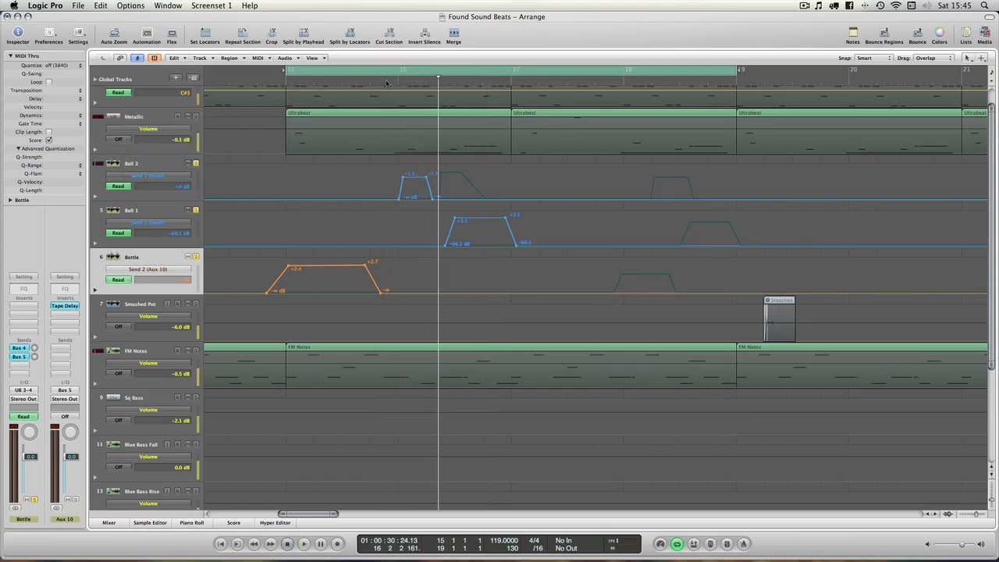
- Display Bell 2's Send 2 (Bigger Verb) automation, play from around bar 16, and stop playback
click(151, 178)
click(157, 192)
click(410, 82)
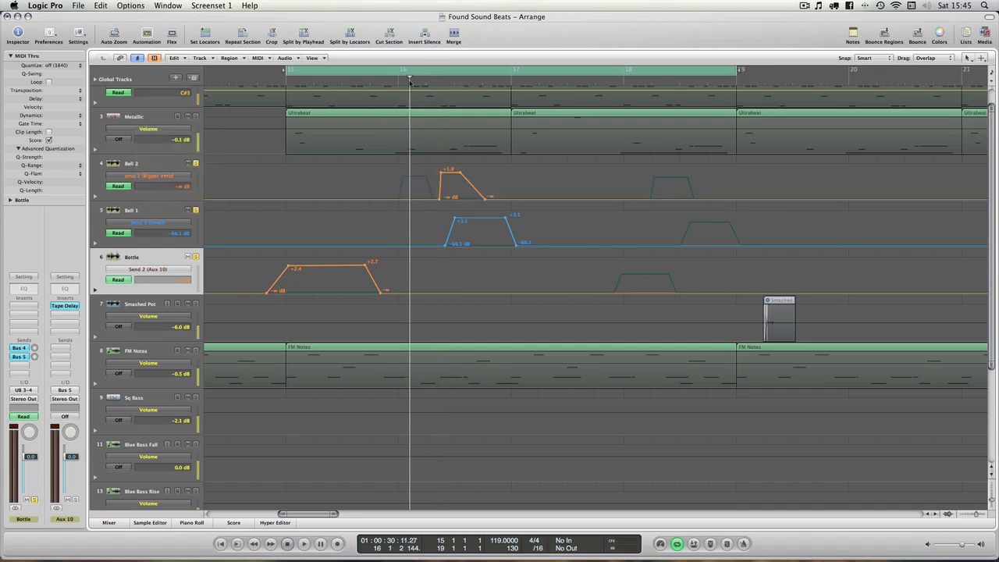
click(393, 83)
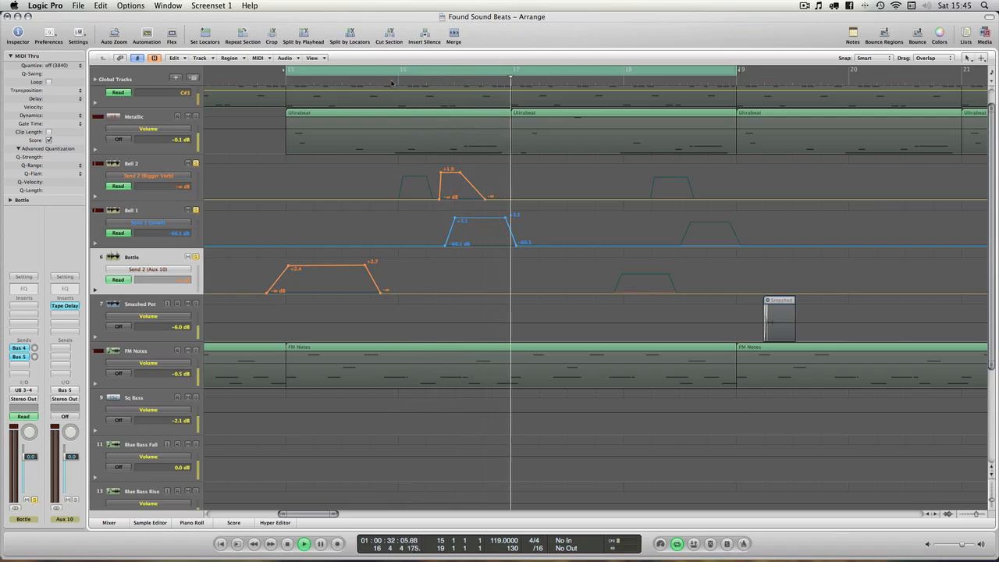
key(space)
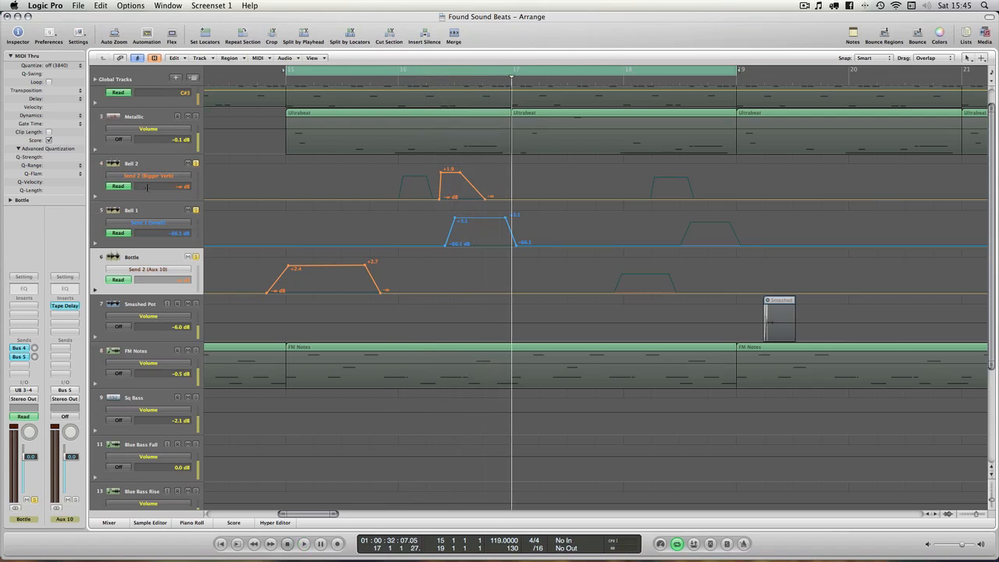
- Select the Bell 2 track and check the mode options of its Bus 3 (Small) send without changing them
click(142, 164)
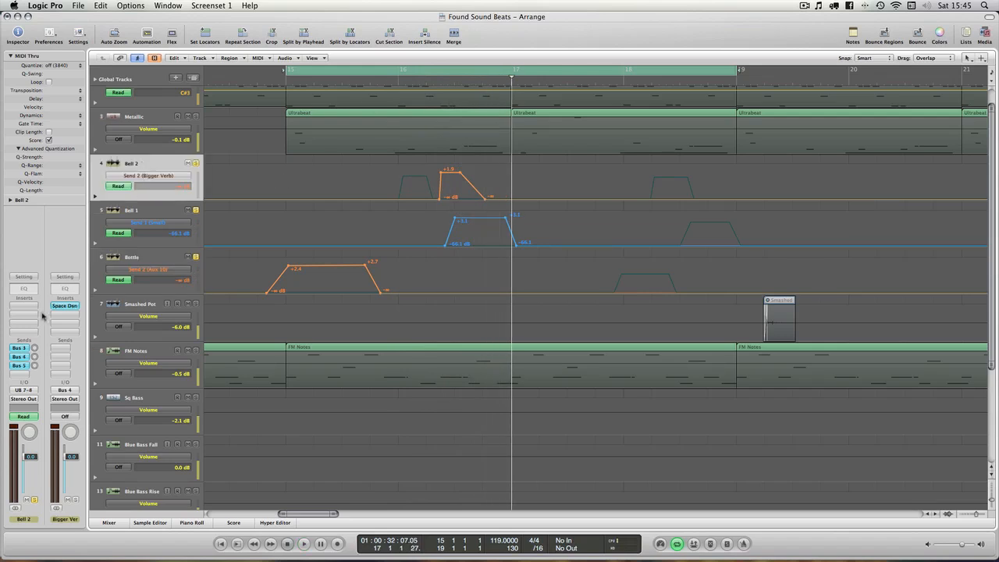
click(21, 348)
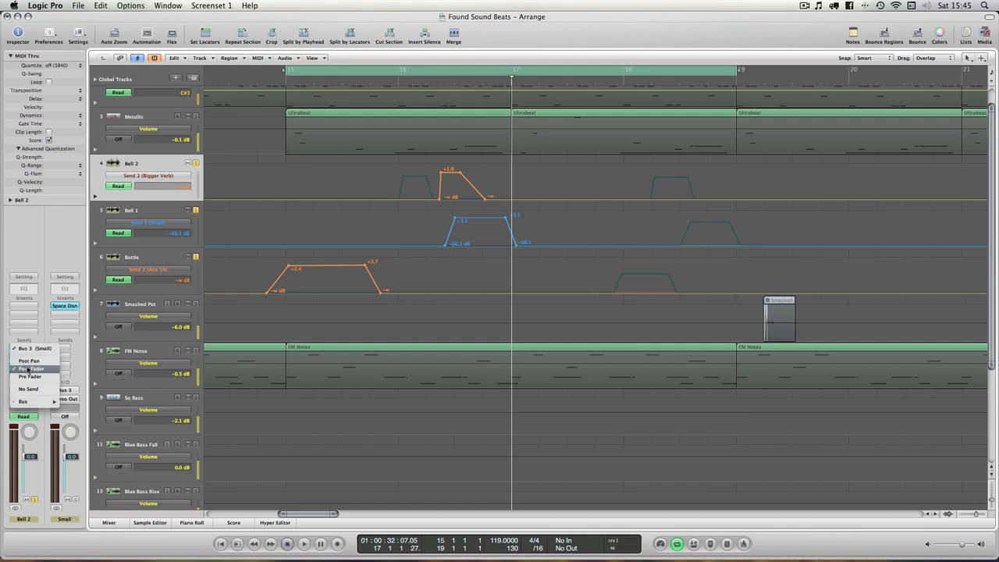
click(26, 254)
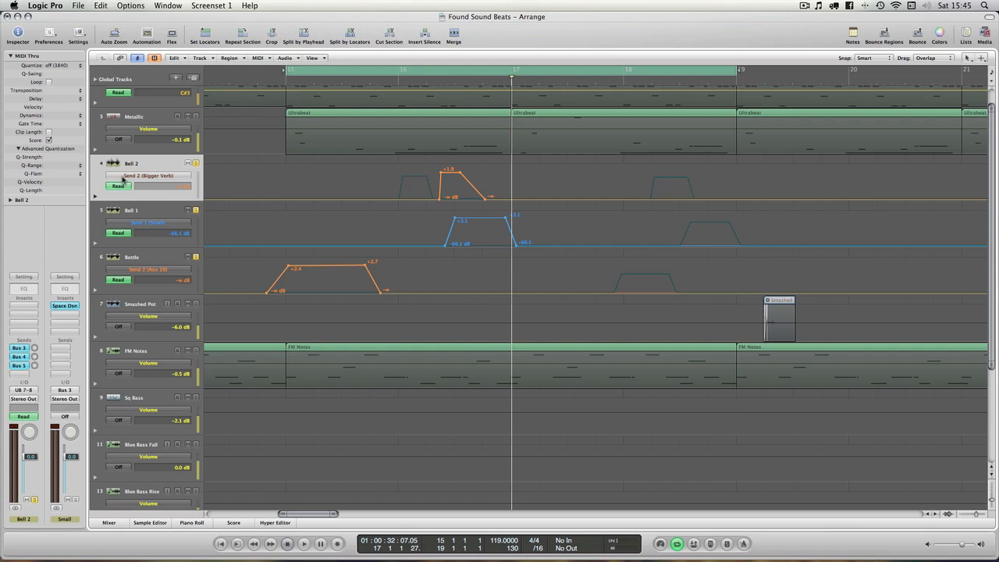
- Display the Mixer to review the sends and shared effect channels, and check the CPU/HD load meter before closing it
scroll(362, 249, right, 3)
scroll(362, 249, left, 2)
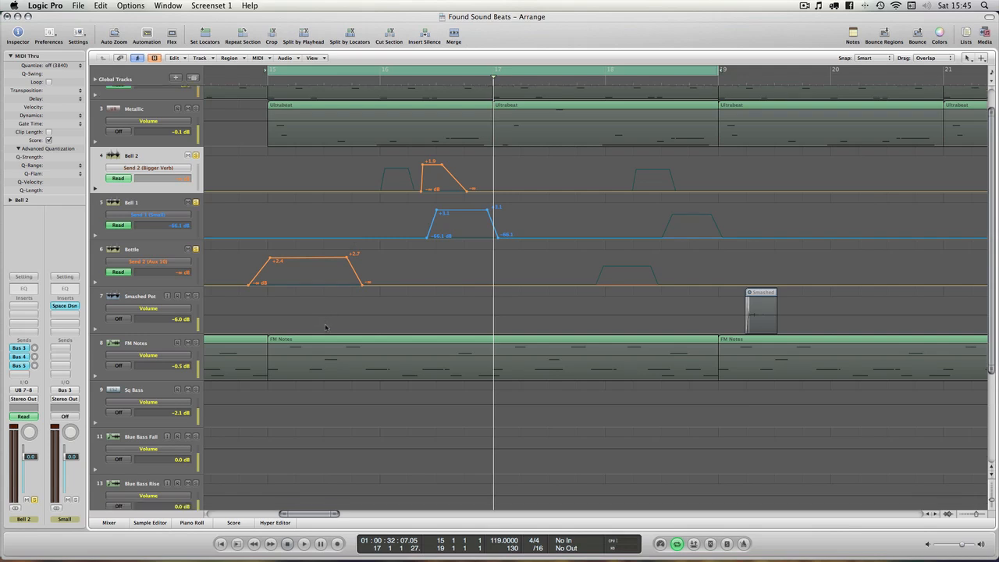
scroll(324, 327, up, 2)
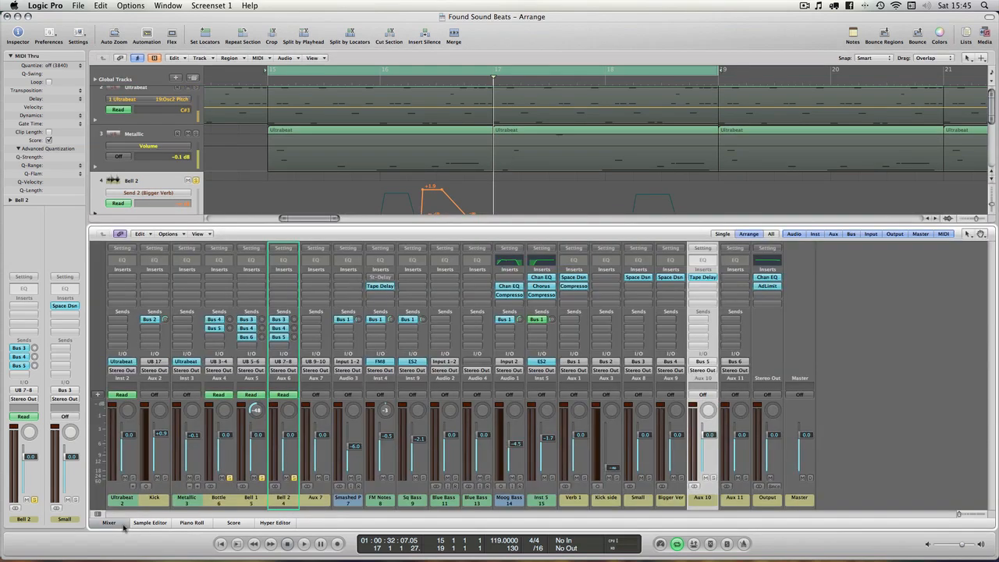
click(118, 523)
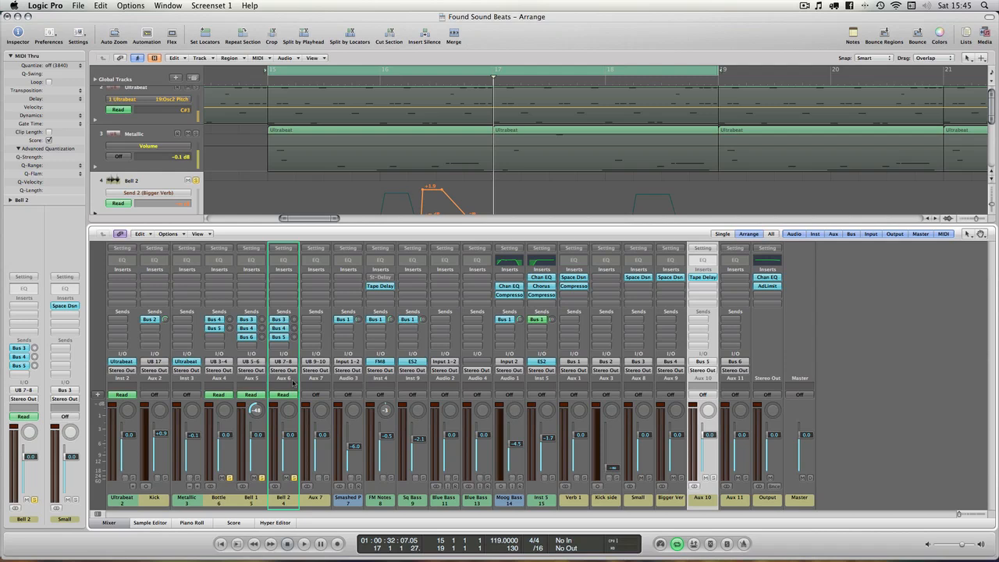
double_click(617, 543)
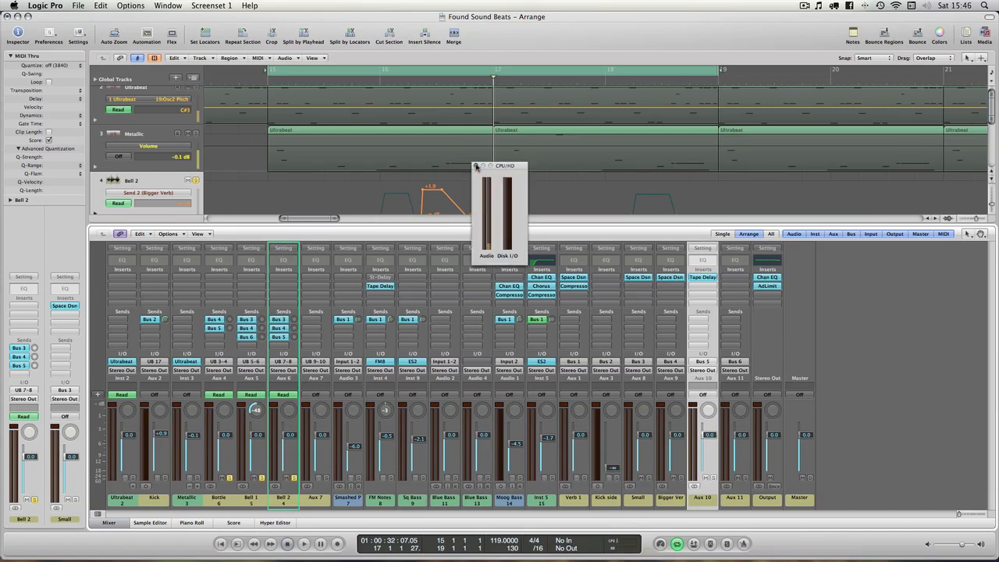
click(475, 165)
- Unsolo Bell 2, Bell 1 and Bottle together and close the Mixer to return to the full arrangement
scroll(450, 190, down, 2)
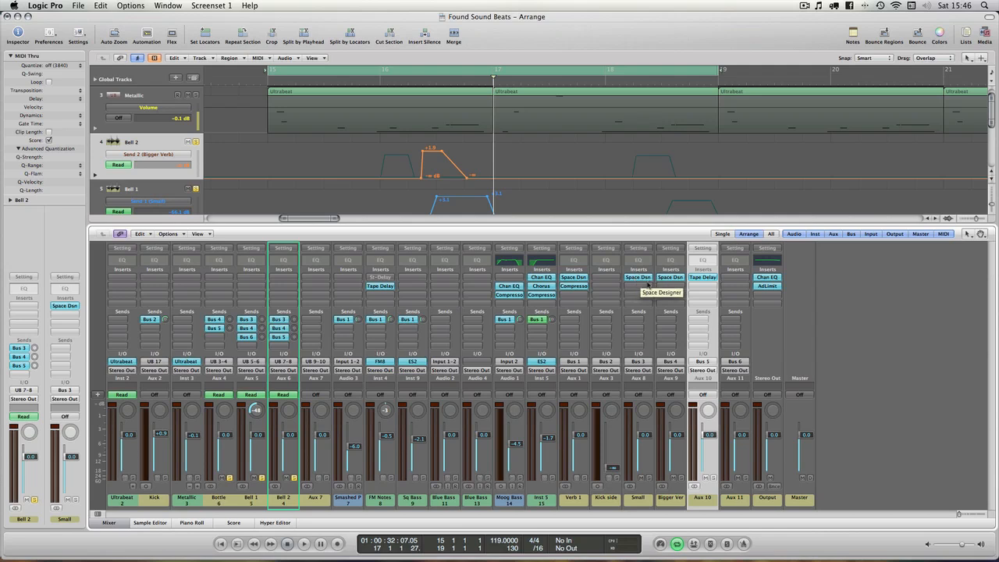
scroll(531, 144, down, 3)
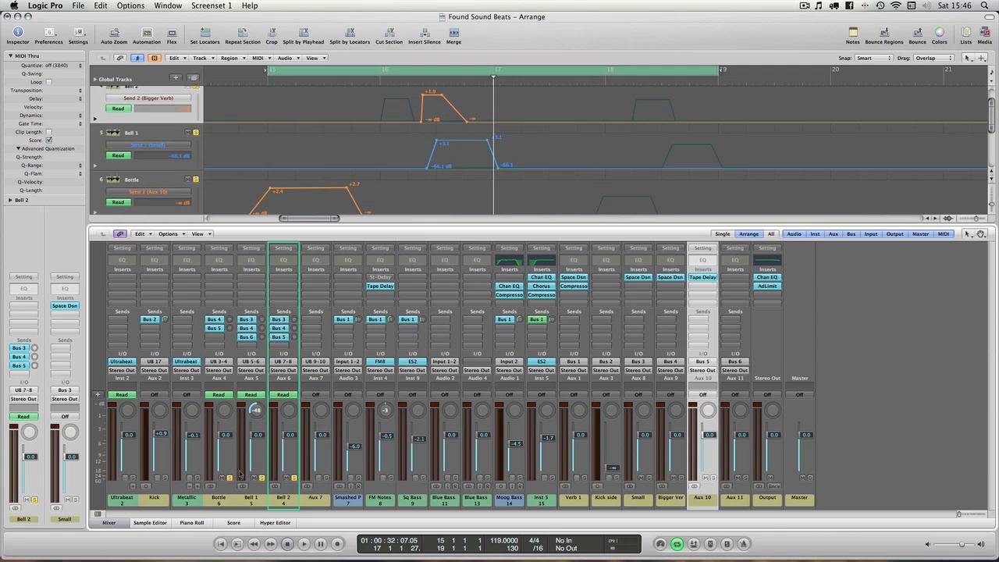
click(293, 478)
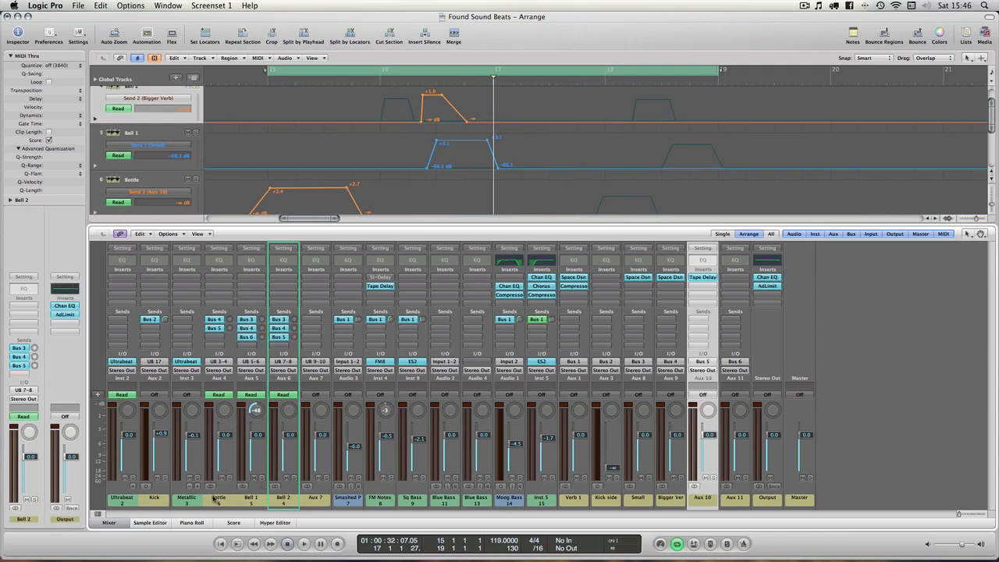
click(108, 522)
scroll(297, 229, up, 3)
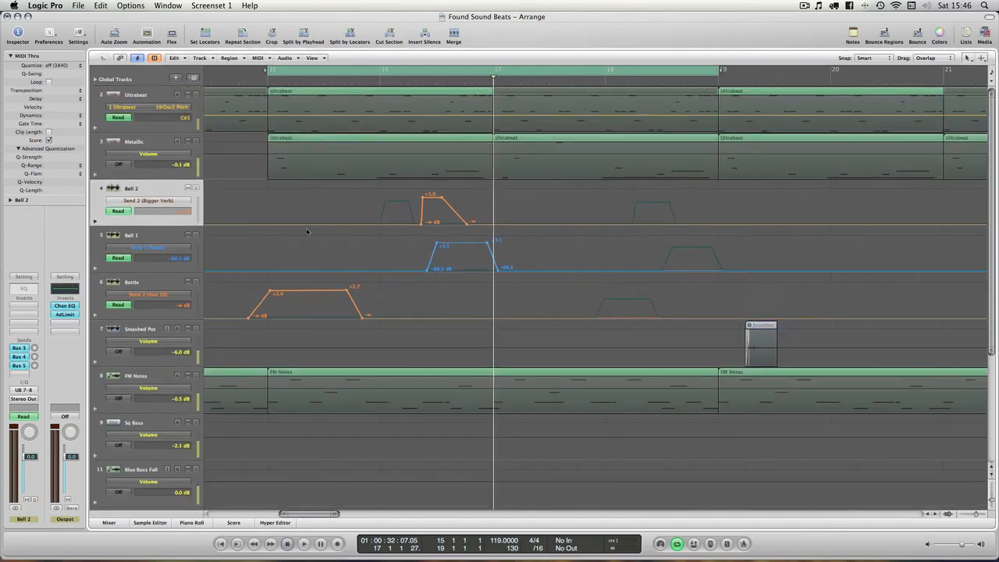
- Hide the track automation and play the full arrangement loop from bar 15 with all tracks audible
key(a)
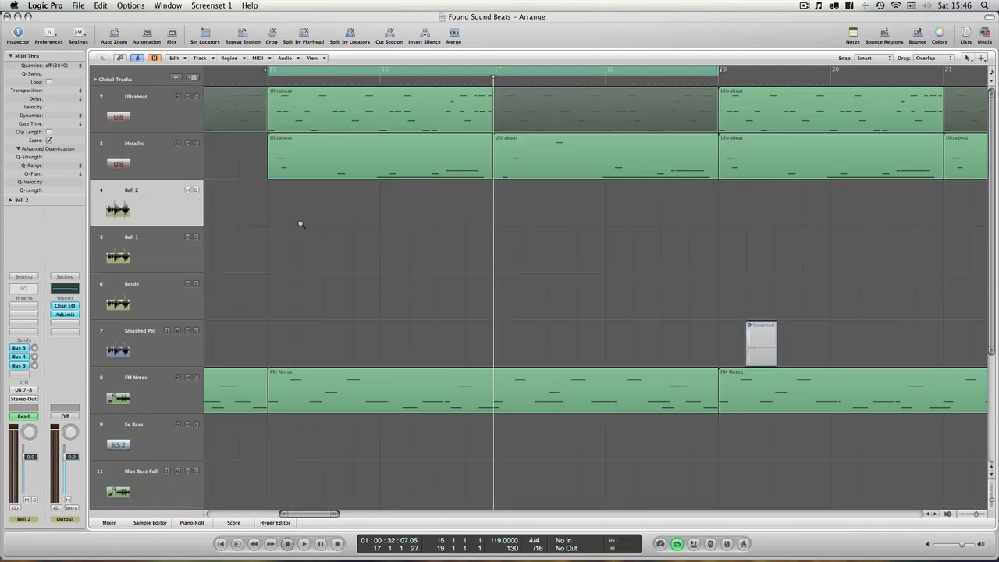
key(ctrl+Left)
key(ctrl+Left)
key(ctrl+Left)
key(ctrl+Left)
key(ctrl+Up)
key(ctrl+Up)
key(ctrl+Left)
key(space)
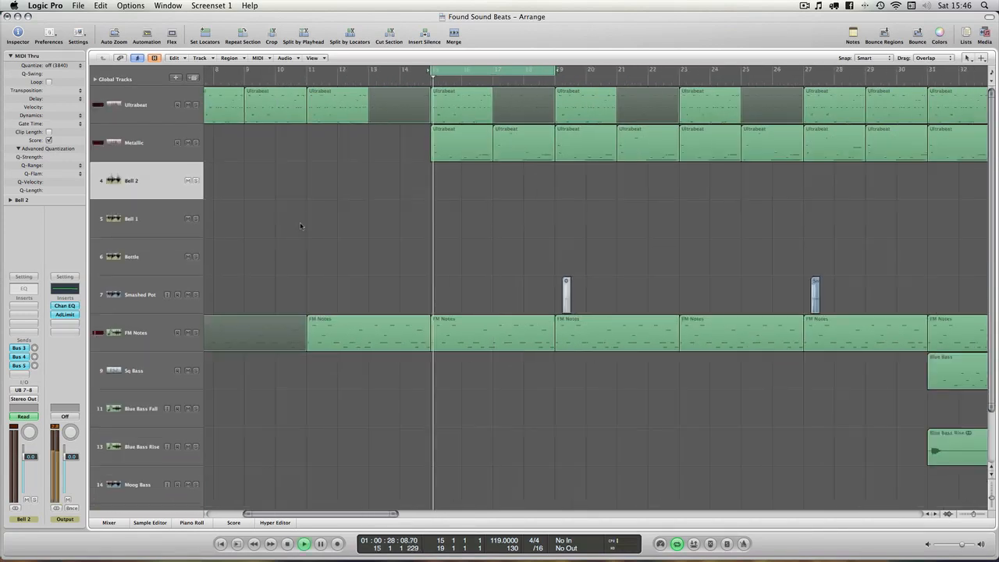